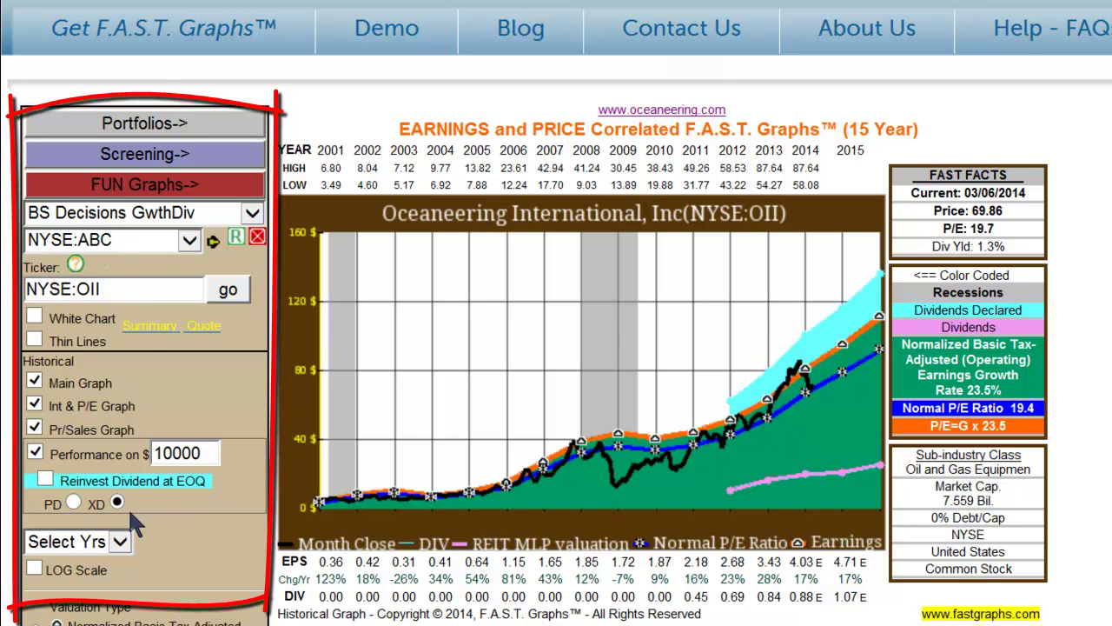
# Switch the Main Graph, Int & P/E Graph and Normal P/E Ratio Line options off and back on
pyautogui.scroll(-3, 184, 80)
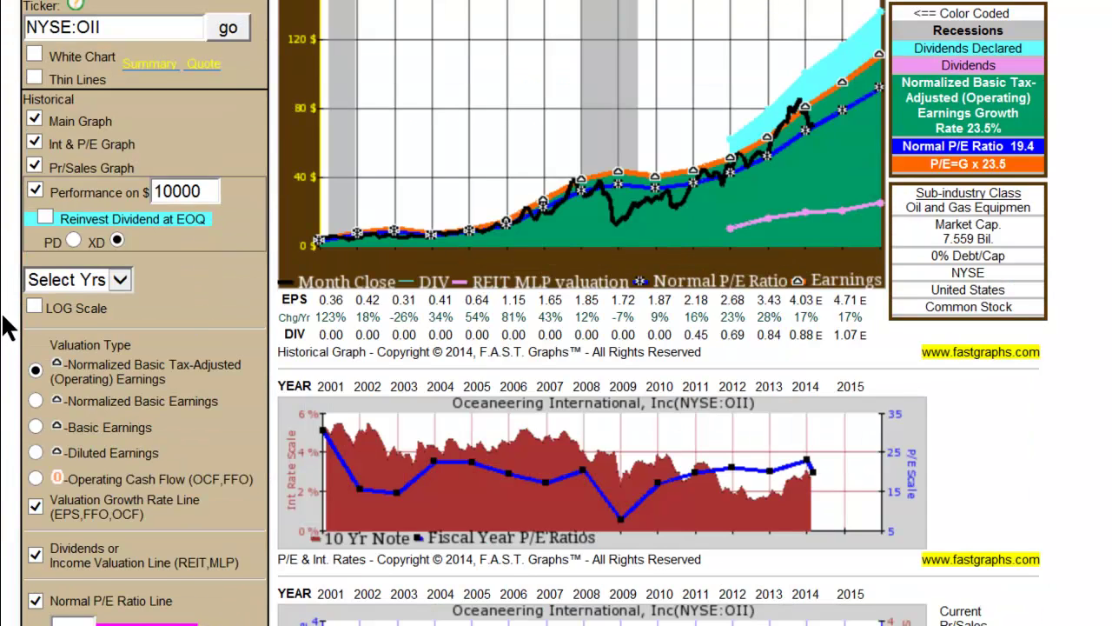
pyautogui.click(34, 120)
pyautogui.click(35, 141)
pyautogui.click(34, 120)
pyautogui.click(35, 142)
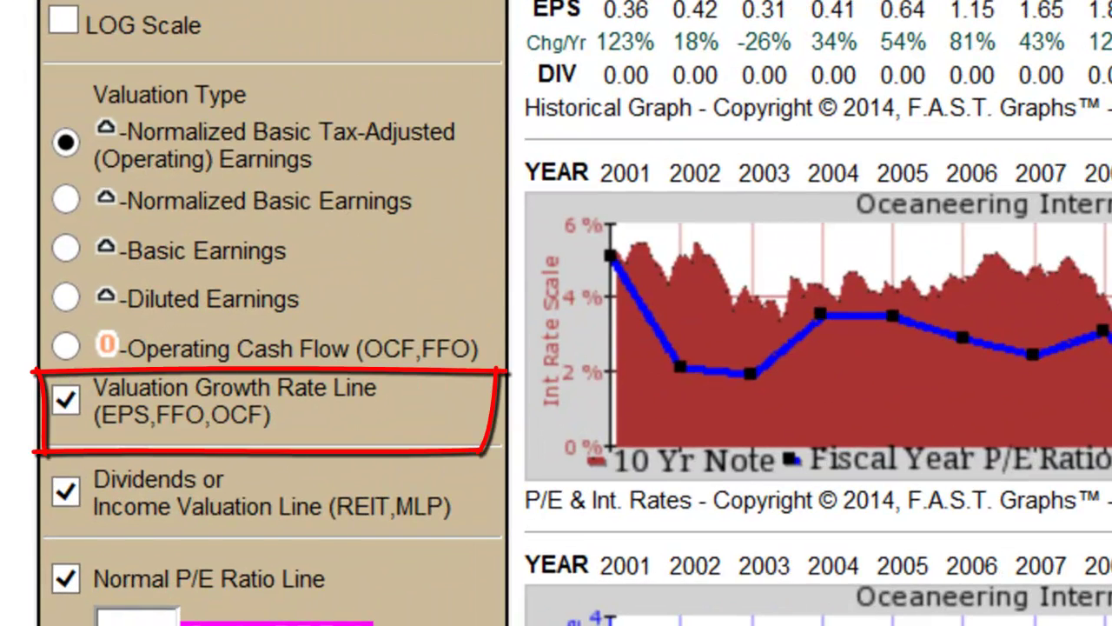
pyautogui.click(67, 580)
pyautogui.click(68, 579)
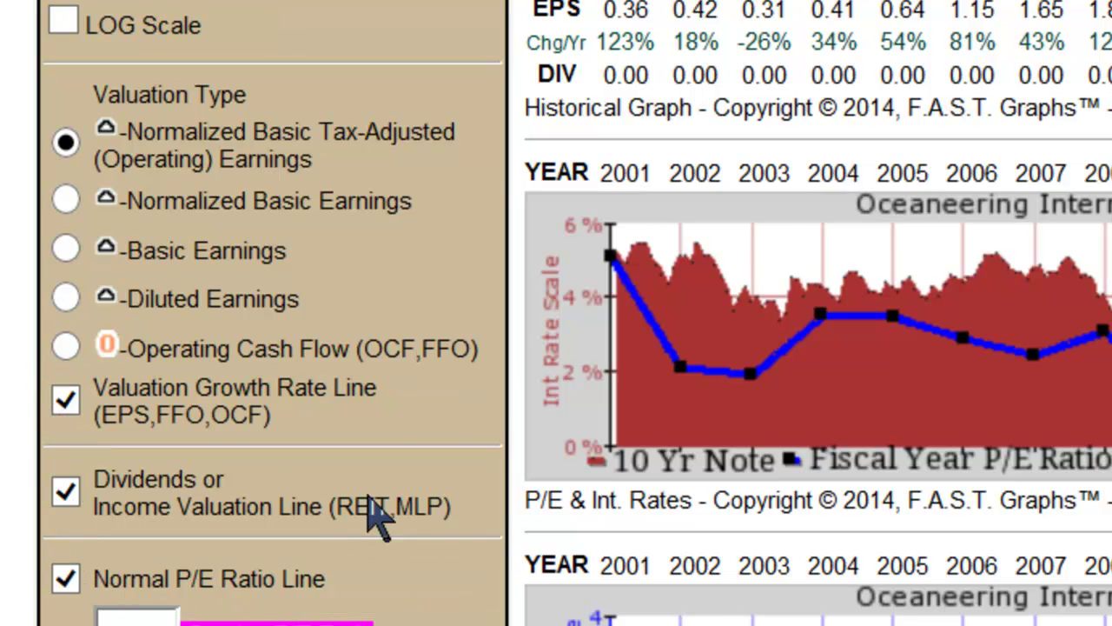
# Hide the Normal P/E Ratio Line, Price Line, Div Area and Dividends or Income Valuation Line on the Oceaneering chart
pyautogui.scroll(-3, 556, 313)
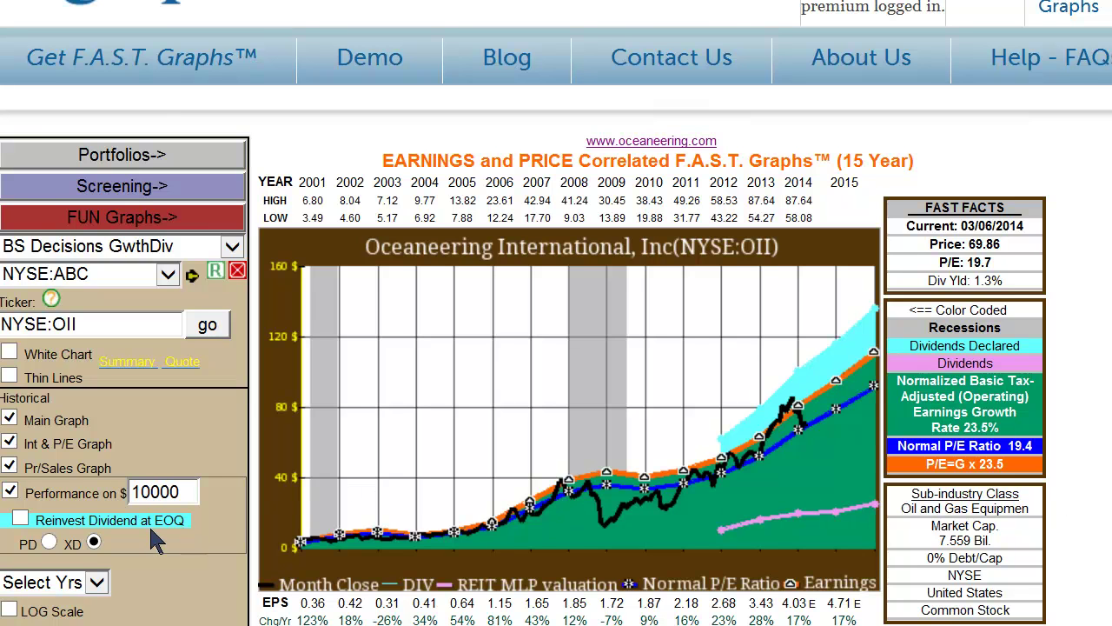
pyautogui.scroll(-4, 542, 521)
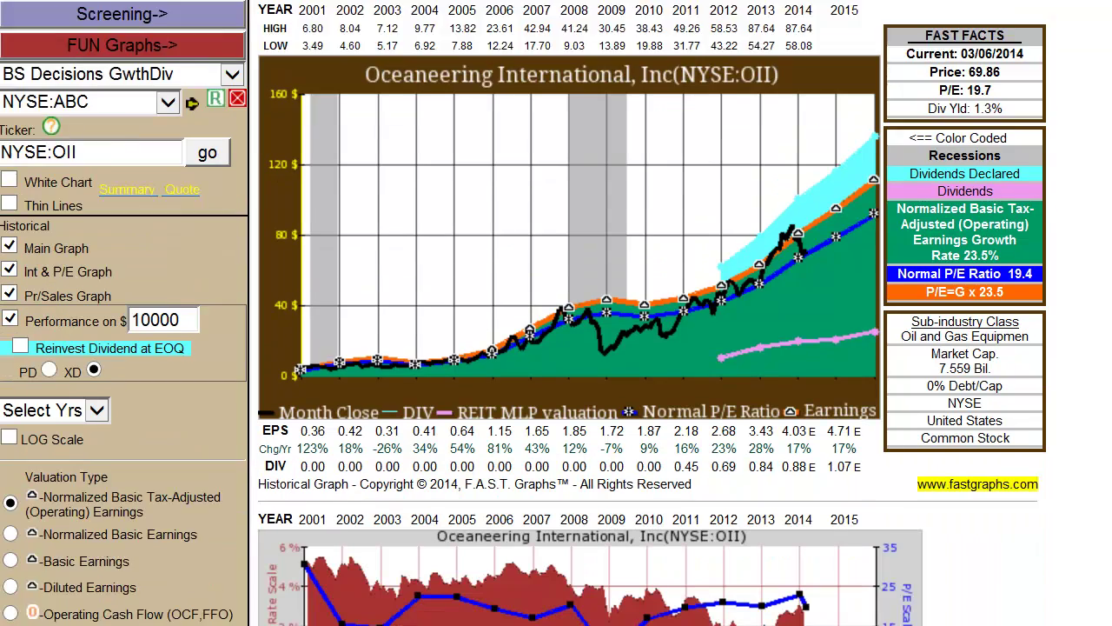
pyautogui.click(10, 580)
pyautogui.click(9, 509)
pyautogui.click(10, 536)
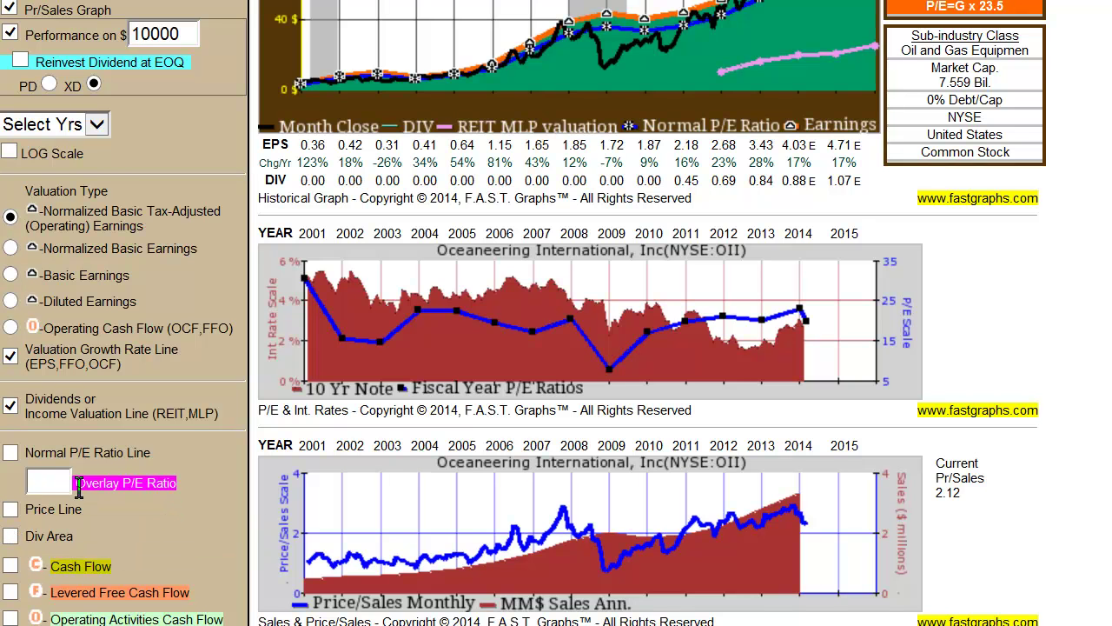
pyautogui.click(11, 407)
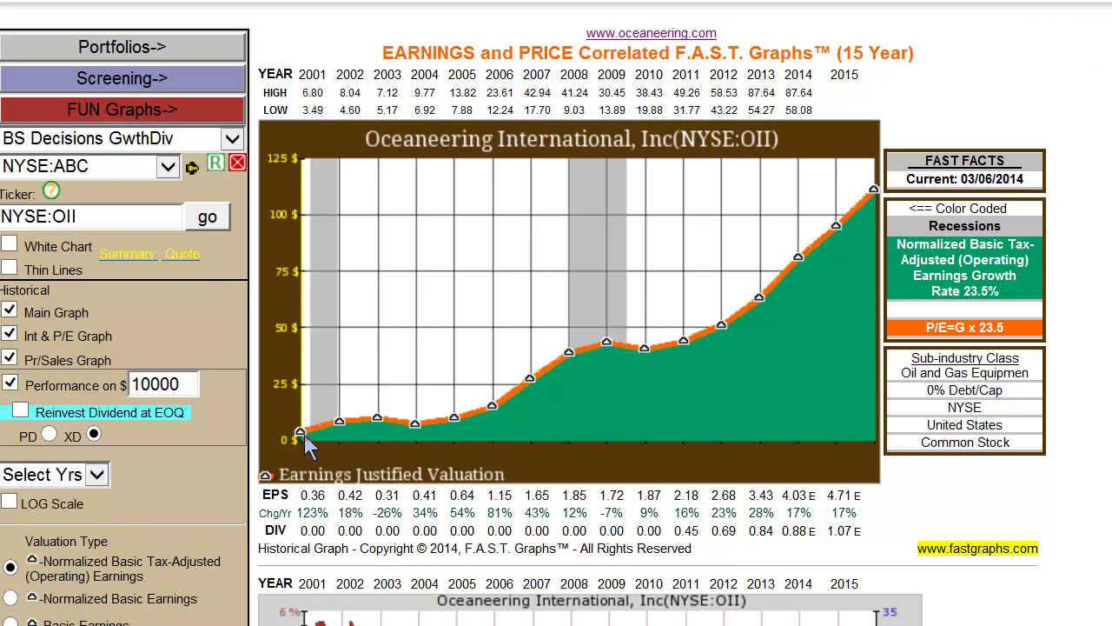
# Turn the Price Line back on for the Oceaneering chart
pyautogui.moveTo(485, 417)
pyautogui.scroll(-5, 798, 209)
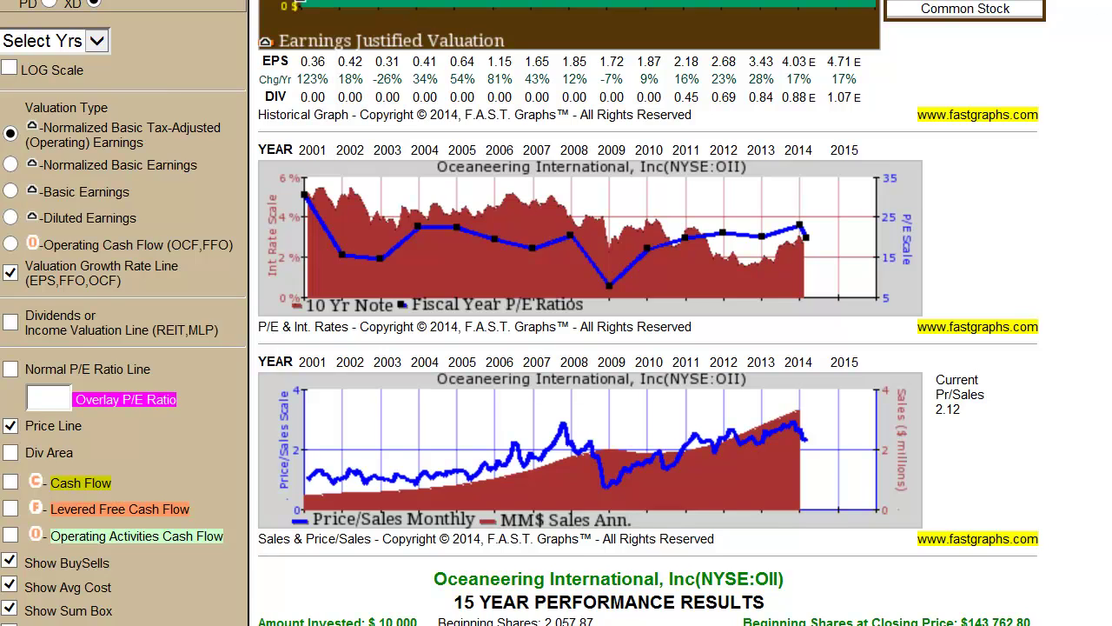
pyautogui.scroll(5, 391, 434)
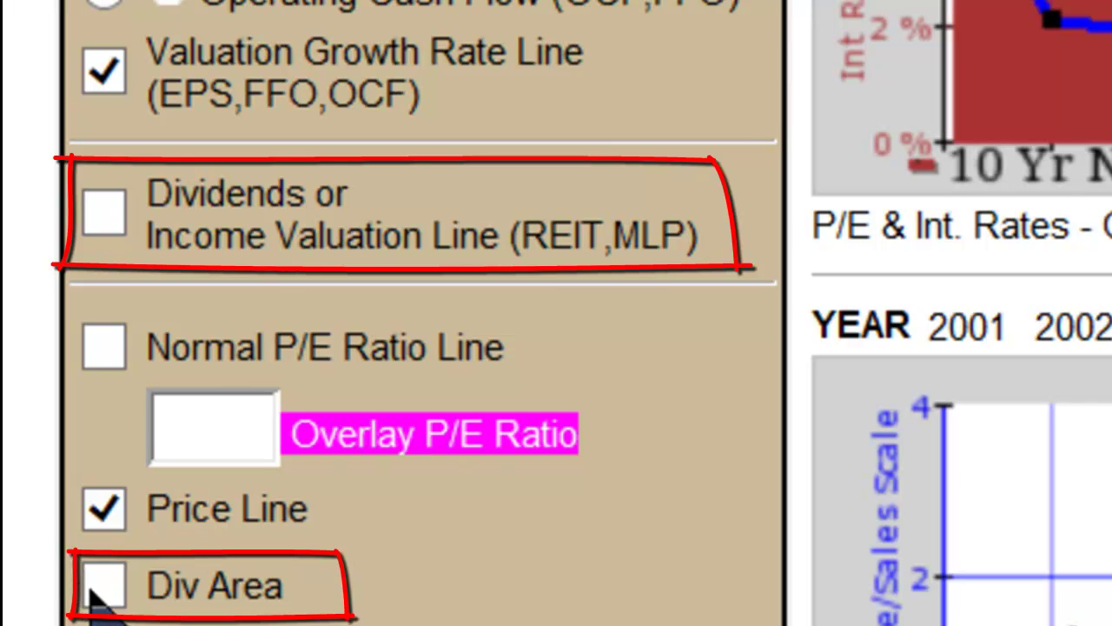
# Enable Div Area and the Dividends or Income Valuation Line on the Oceaneering chart
pyautogui.click(95, 586)
pyautogui.click(101, 215)
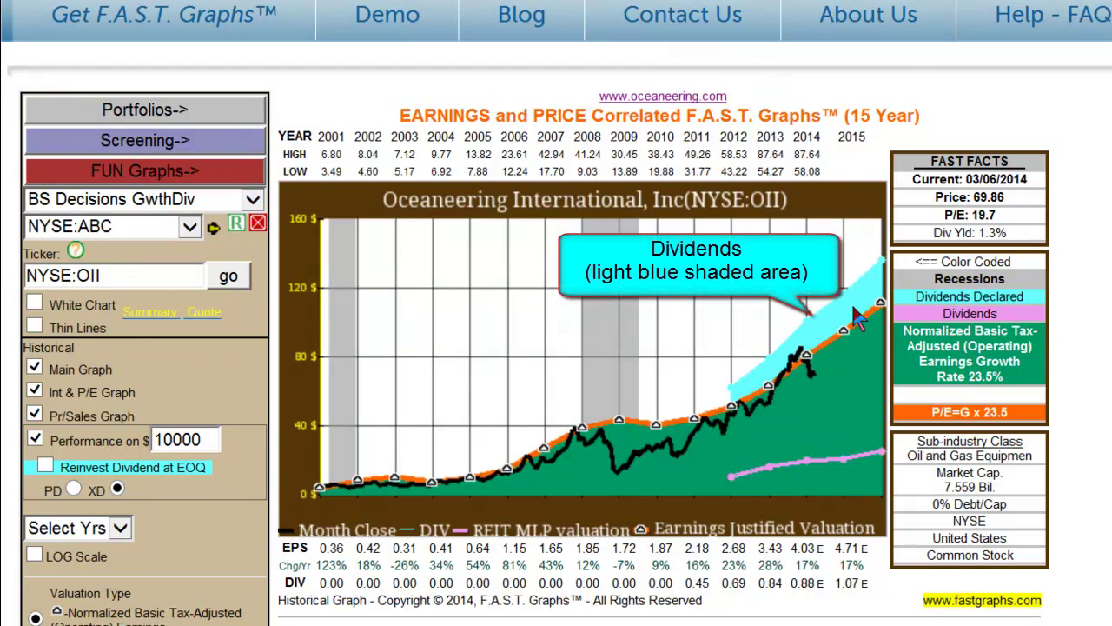
pyautogui.moveTo(852, 304)
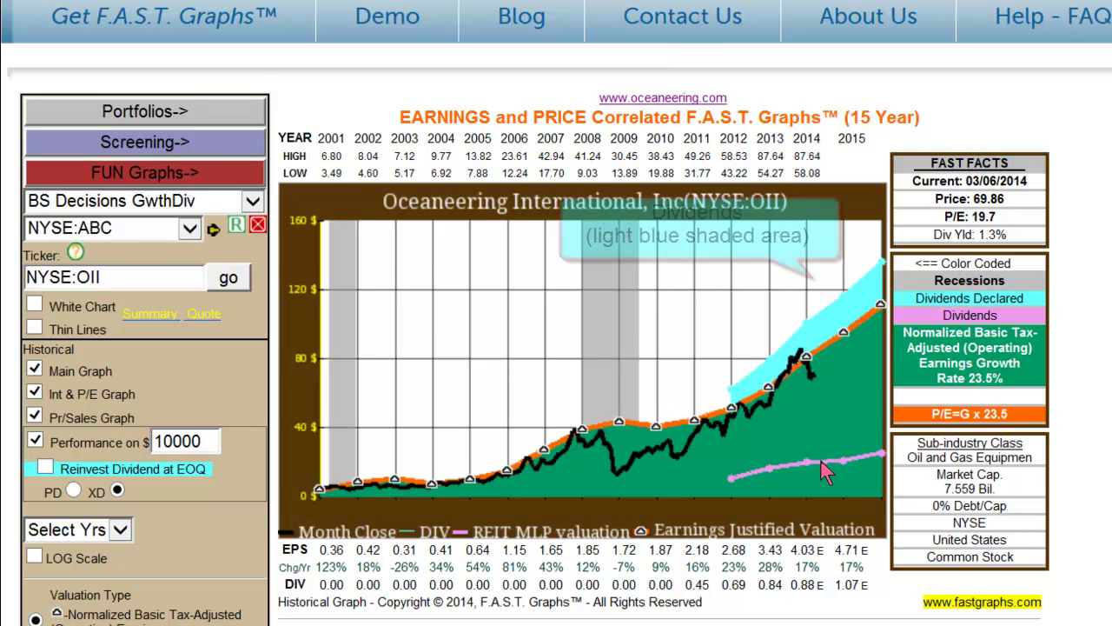
# Examine the Normal P/E Ratio Line option and its dark blue line on the Procter & Gamble chart
pyautogui.scroll(-1, 824, 472)
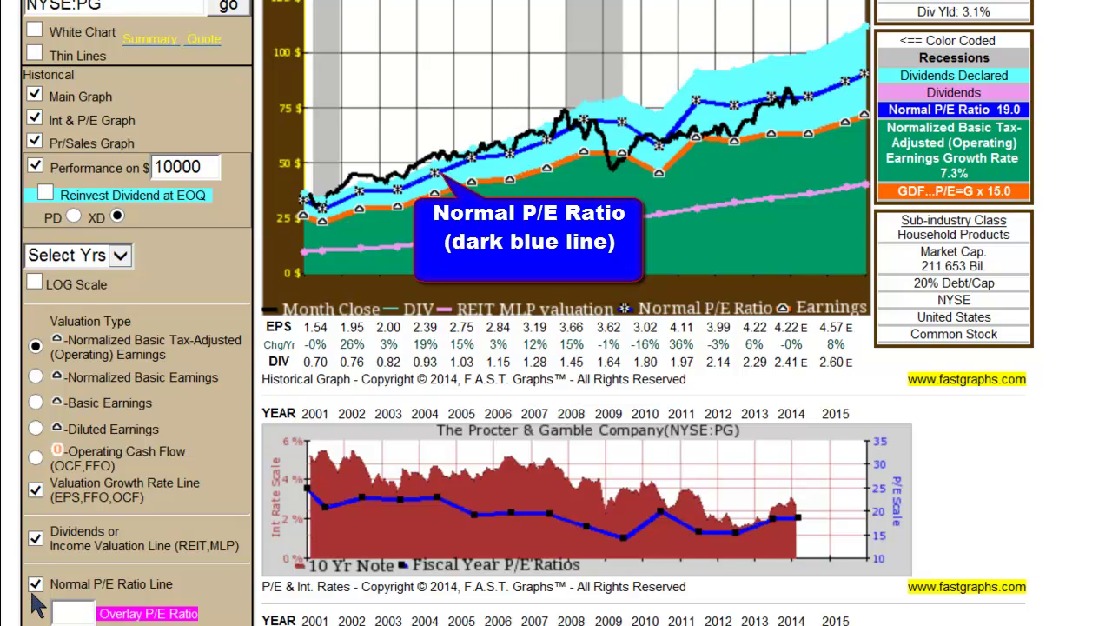
pyautogui.scroll(3, 308, 469)
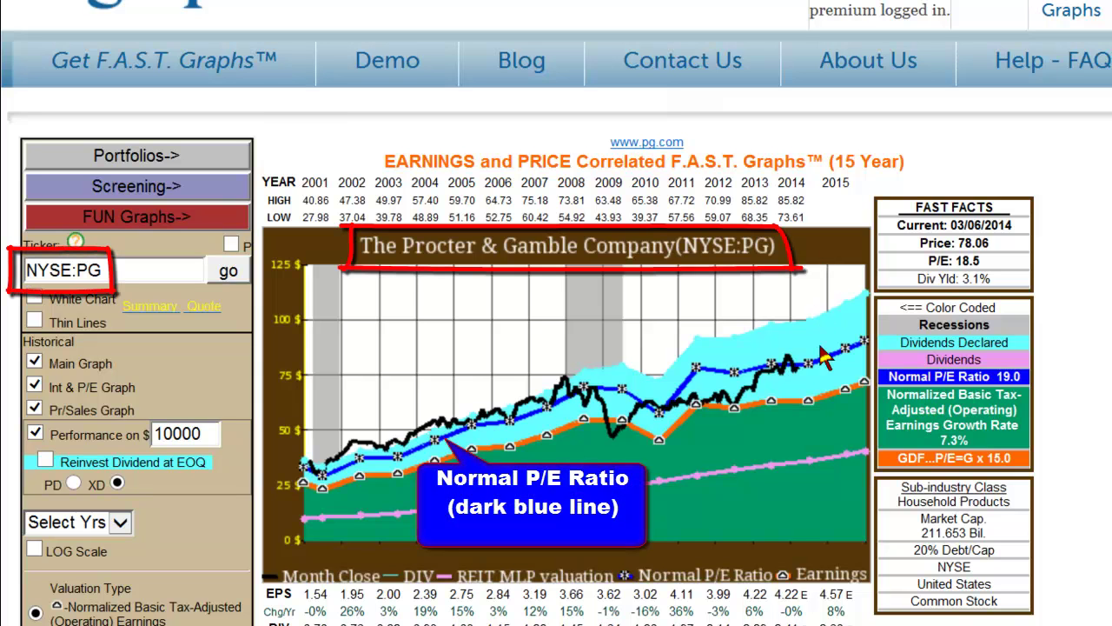
pyautogui.moveTo(662, 397)
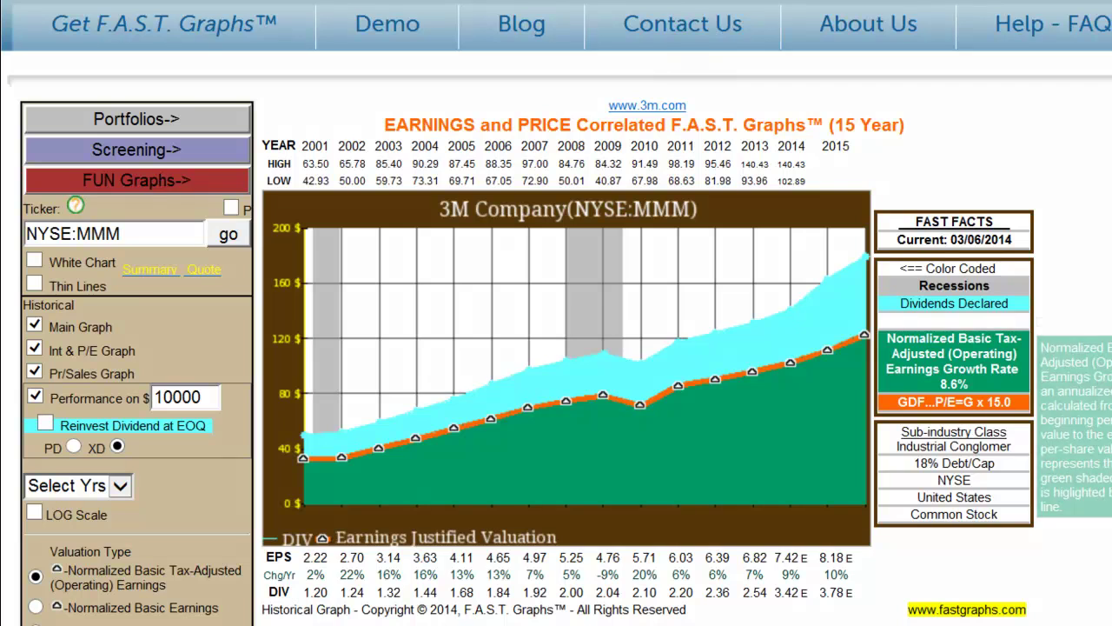
# Reopen the Graphs page to start from an empty ticker field
pyautogui.scroll(3, 631, 412)
pyautogui.click(1080, 163)
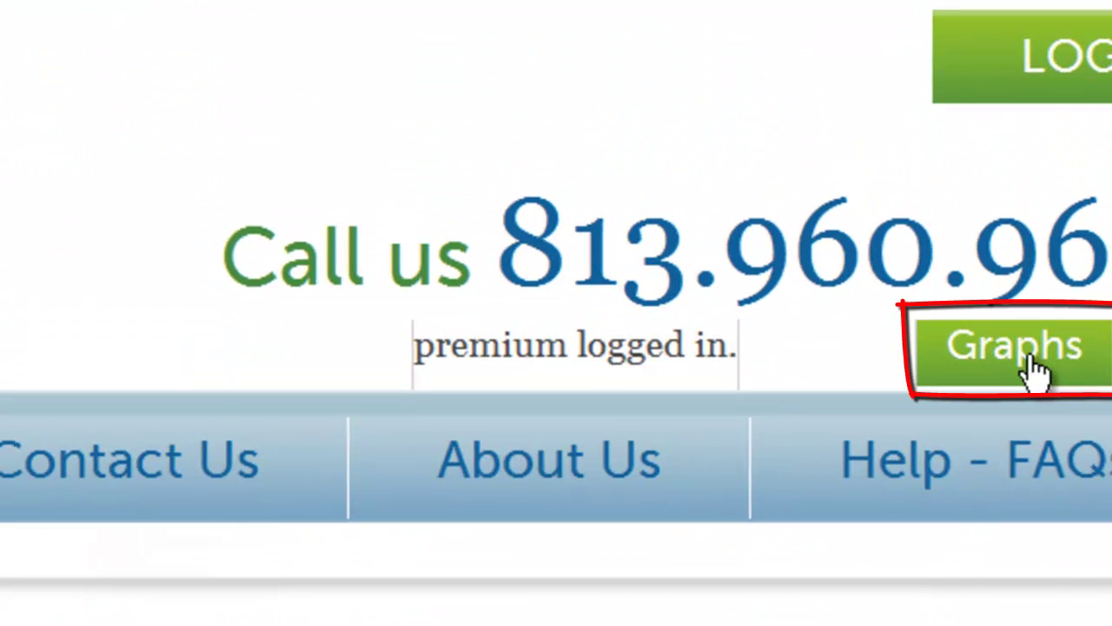
pyautogui.click(1015, 374)
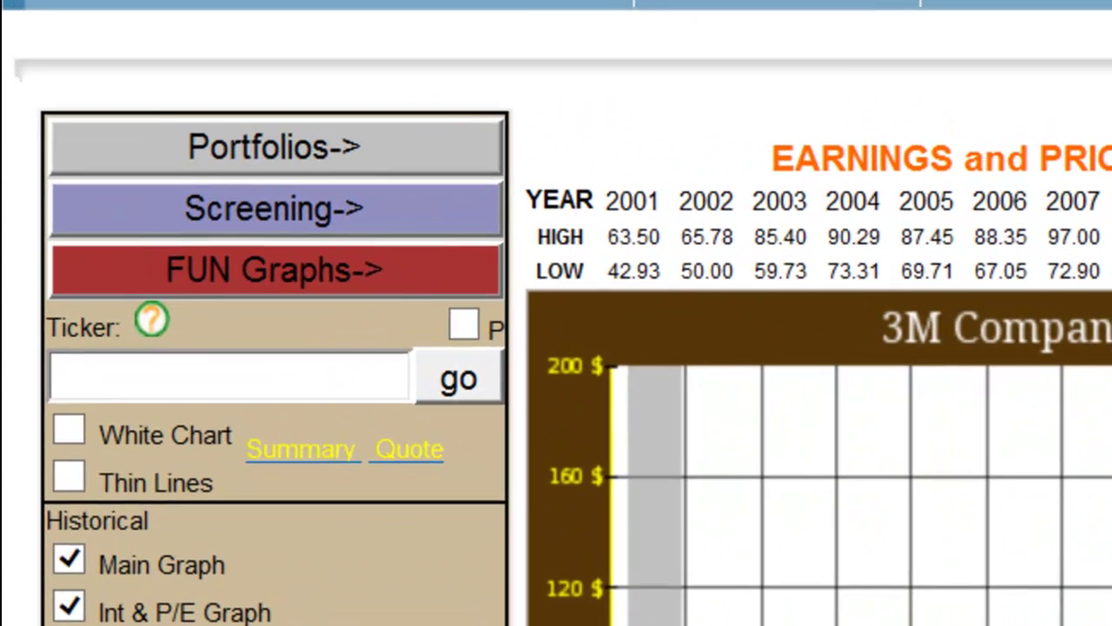
# Graph several stocks at once with the comma-separated ticker list orcl,bac,jcp,klic,scg
pyautogui.click(100, 381)
pyautogui.write('ord')
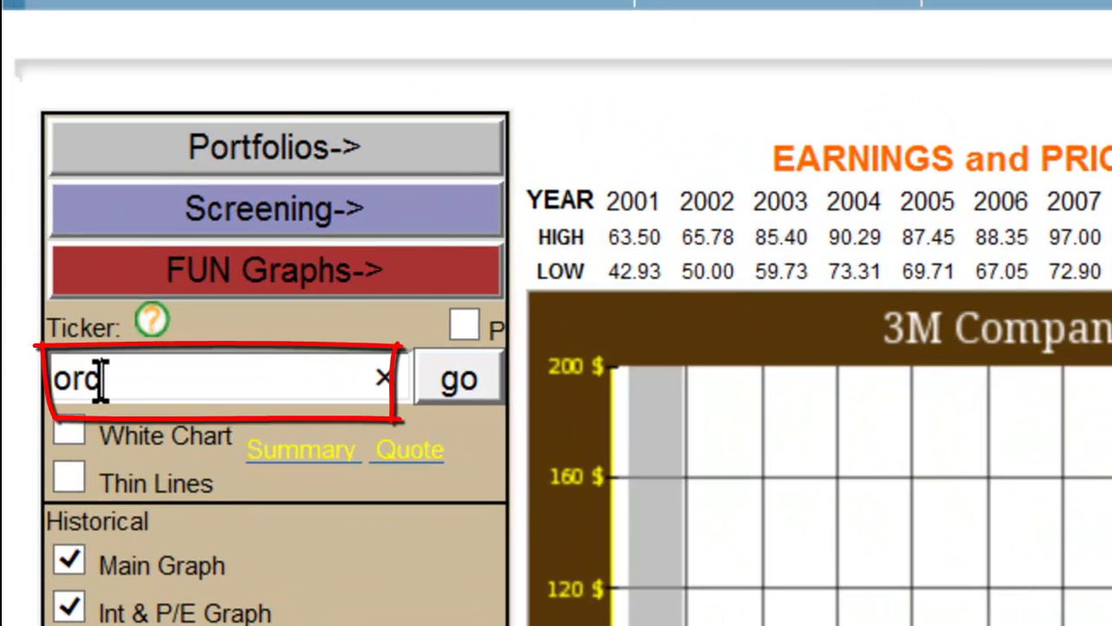
pyautogui.write(',b')
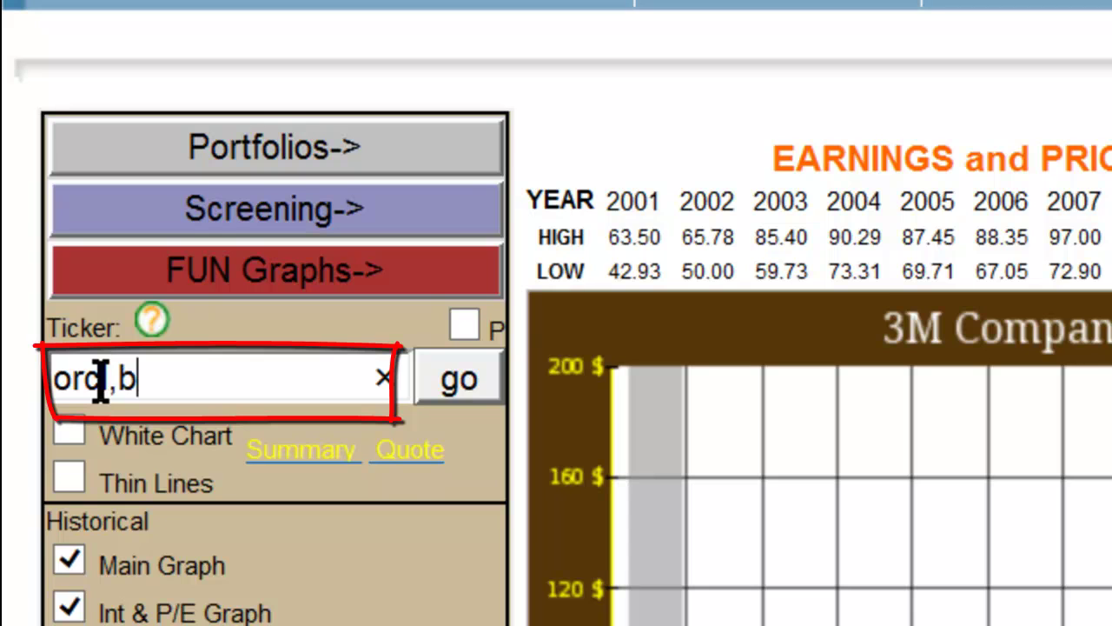
pyautogui.write('ac,jcp')
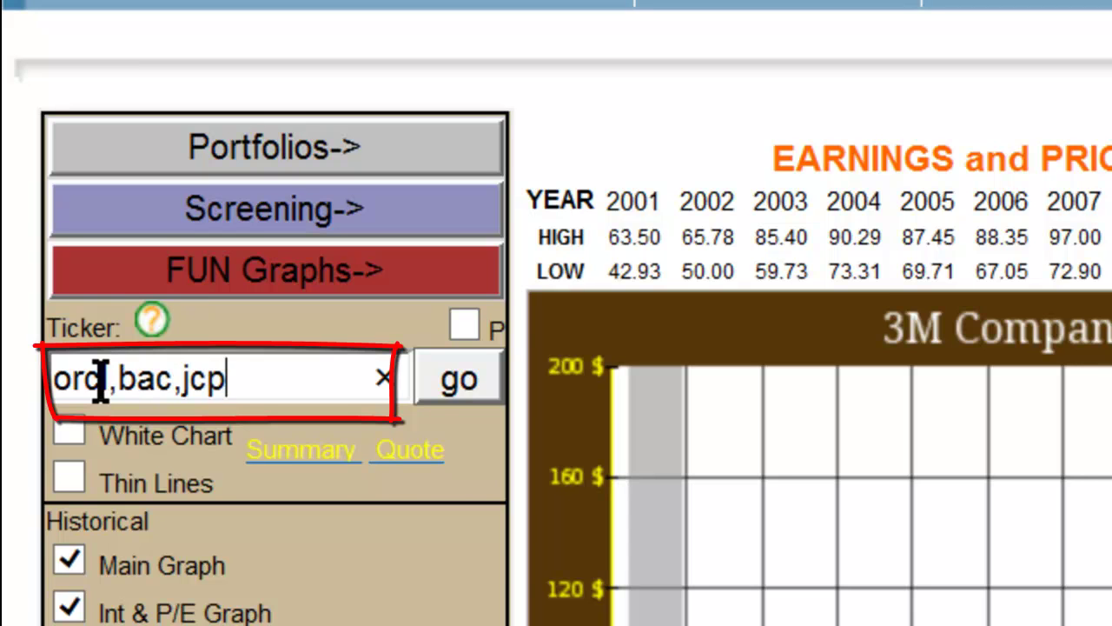
pyautogui.write(',klic')
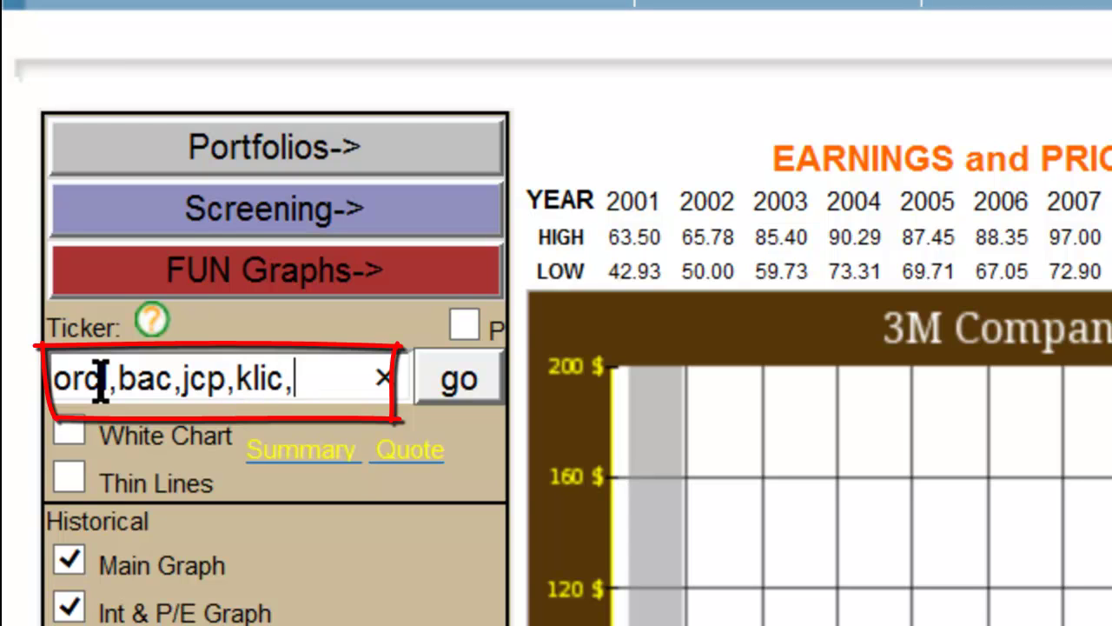
pyautogui.write(',scg')
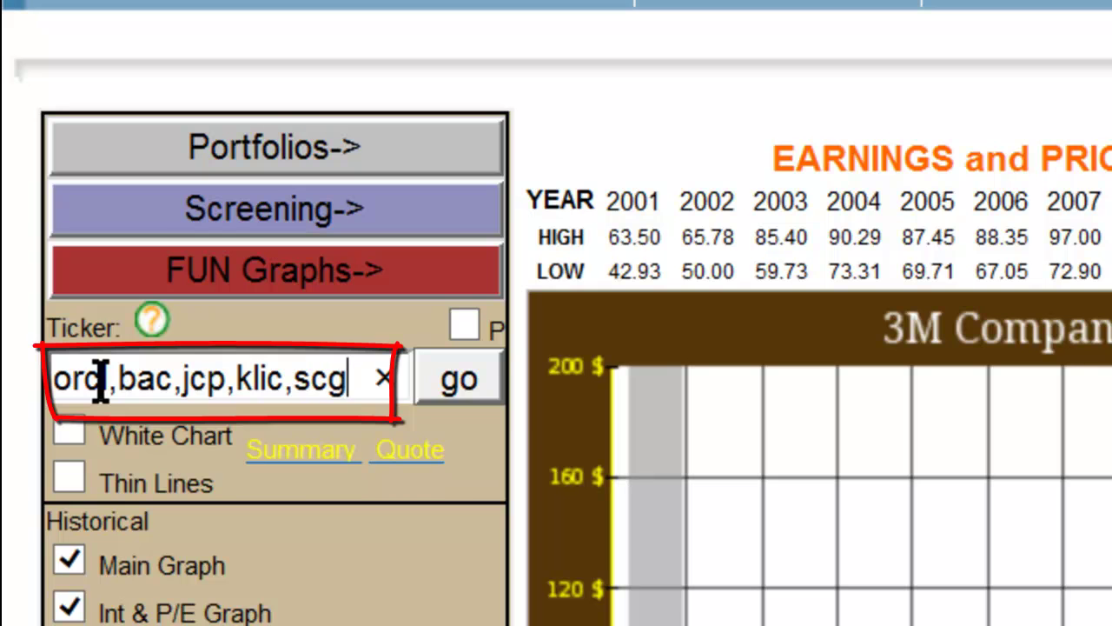
pyautogui.click(440, 389)
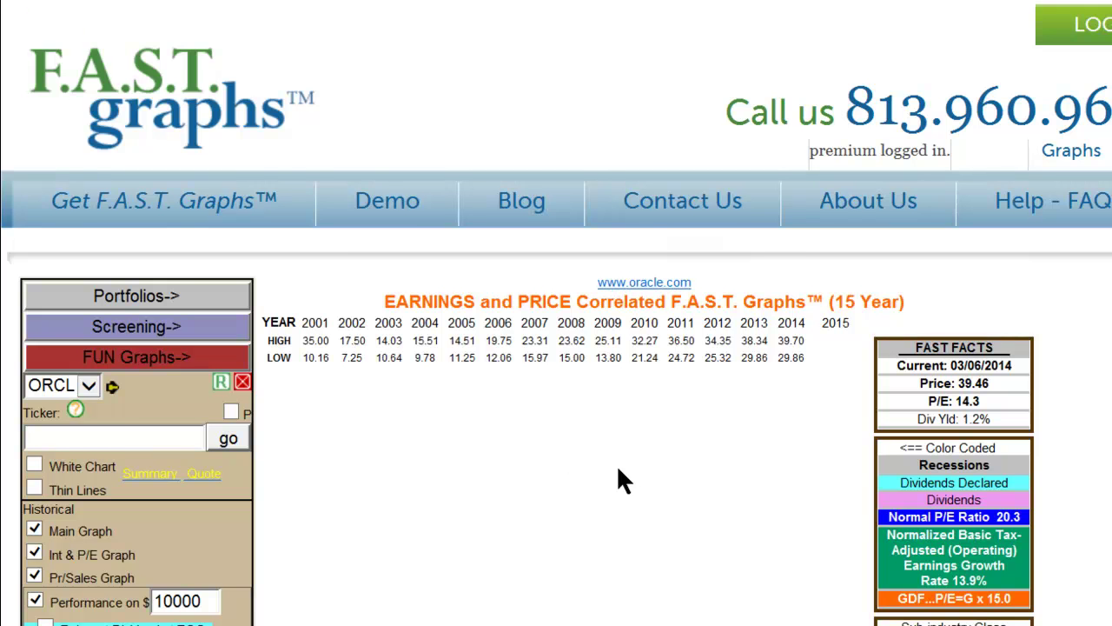
# Go through the entered tickers from ORCL to BAC, JCP and KLIC, viewing each company's earnings and price chart
pyautogui.scroll(-1, 616, 464)
pyautogui.scroll(-2, 643, 396)
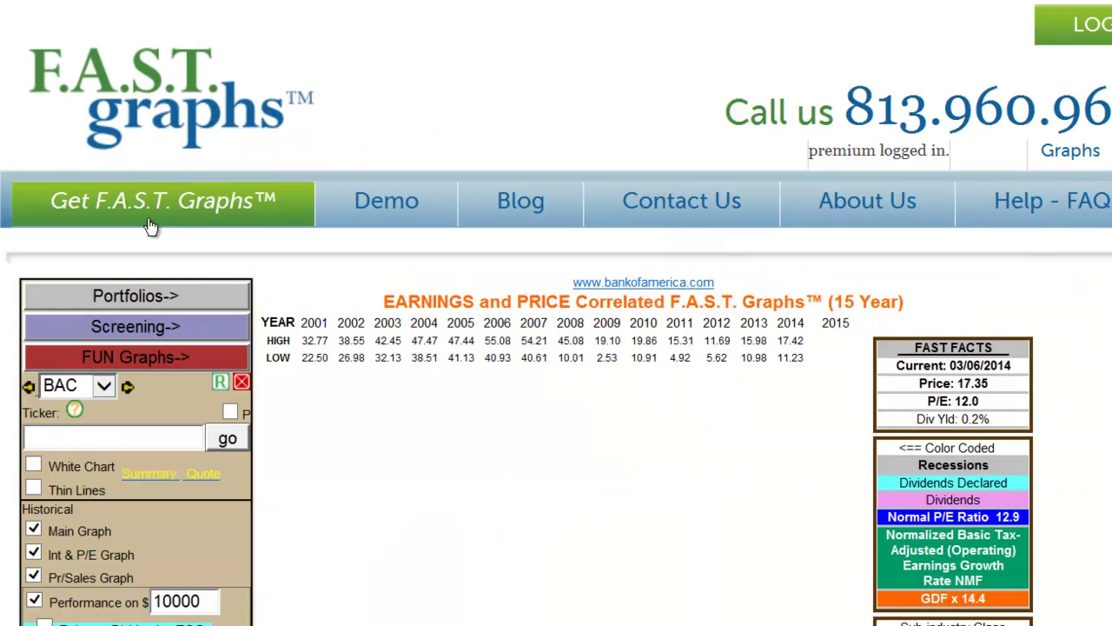
pyautogui.scroll(-2, 395, 422)
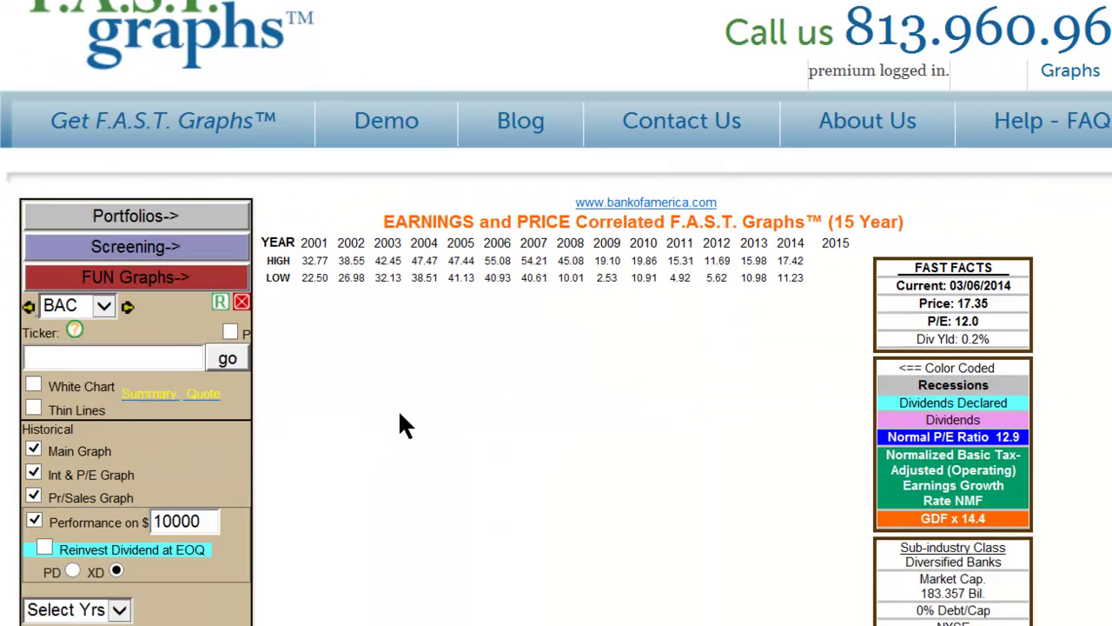
pyautogui.click(128, 199)
pyautogui.scroll(-2, 469, 365)
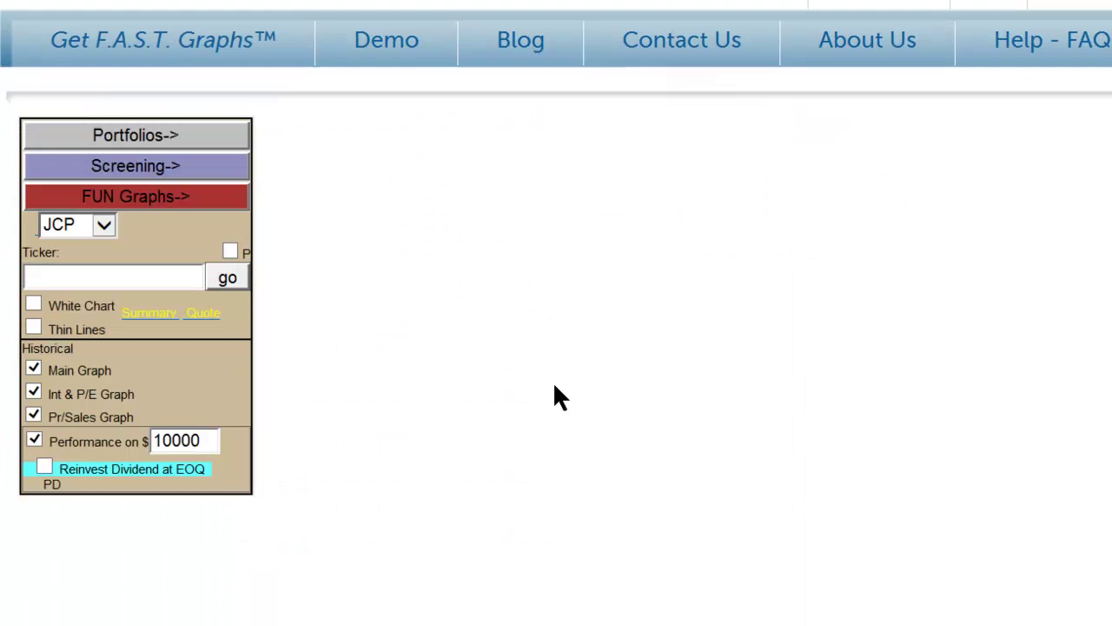
pyautogui.scroll(-1, 553, 381)
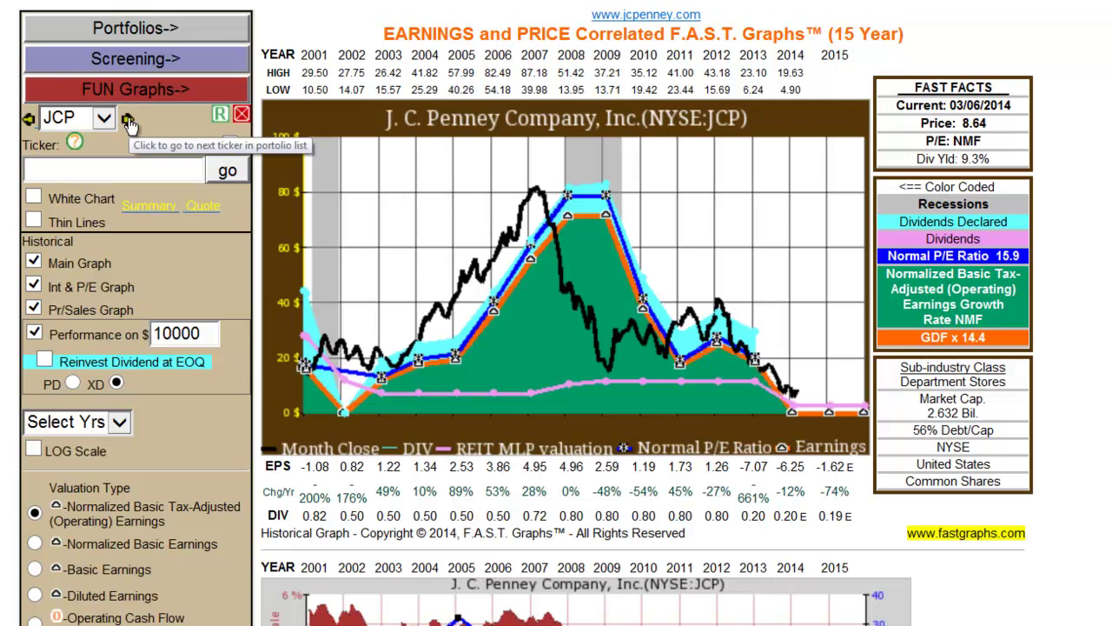
pyautogui.click(127, 120)
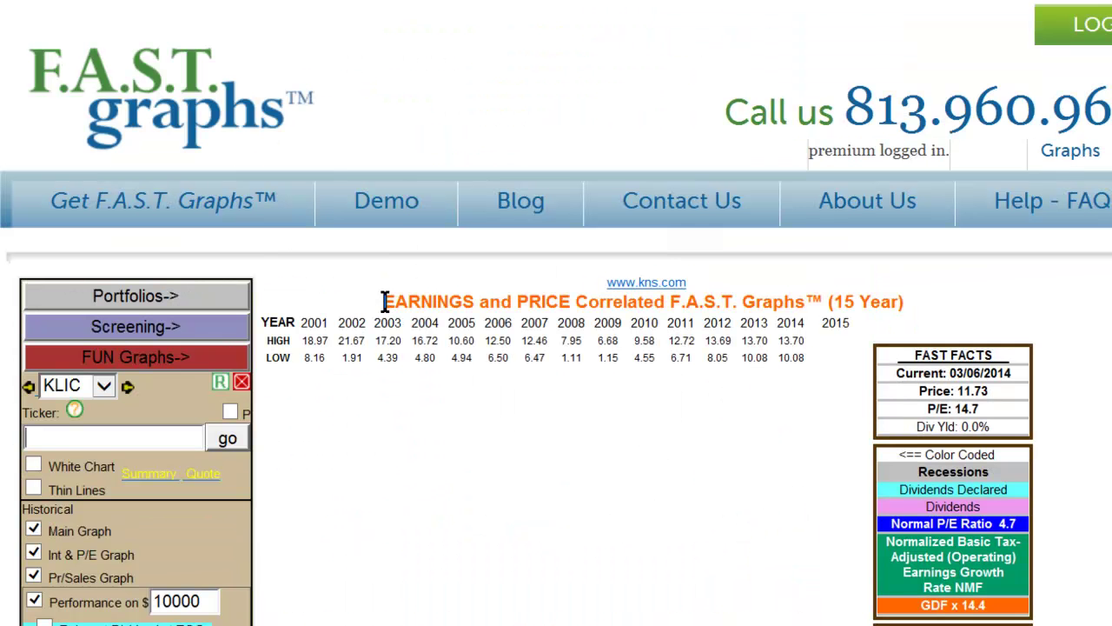
pyautogui.scroll(-1, 387, 308)
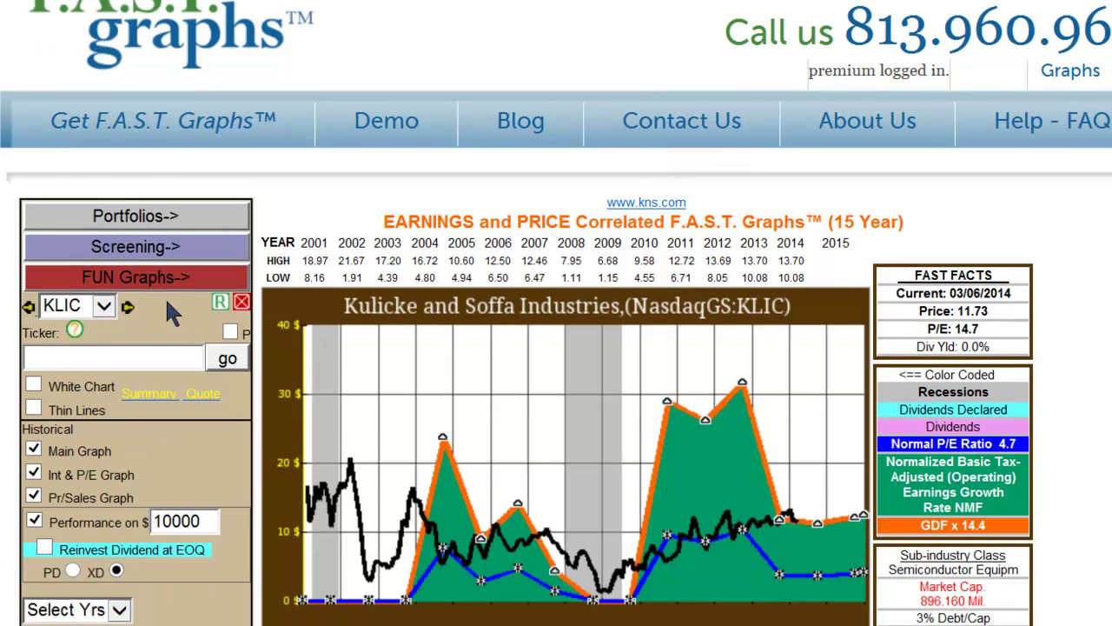
# Advance to the SCG ticker and choose SCANA Corp. (NYSE:SCG) from the matches to load its chart
pyautogui.click(127, 309)
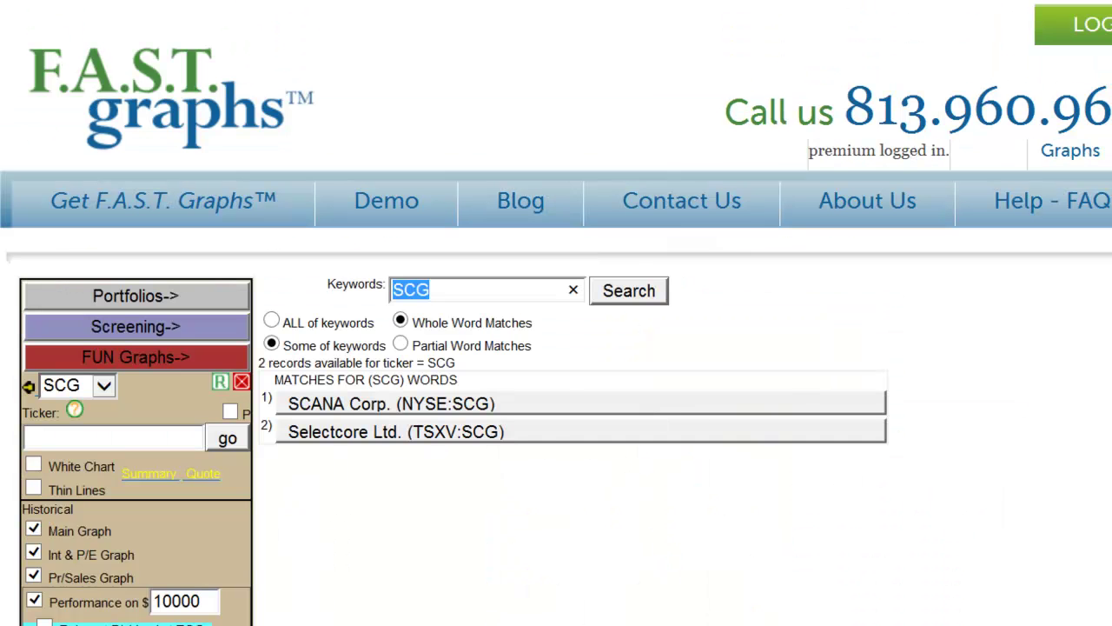
pyautogui.click(452, 405)
pyautogui.scroll(-2, 579, 417)
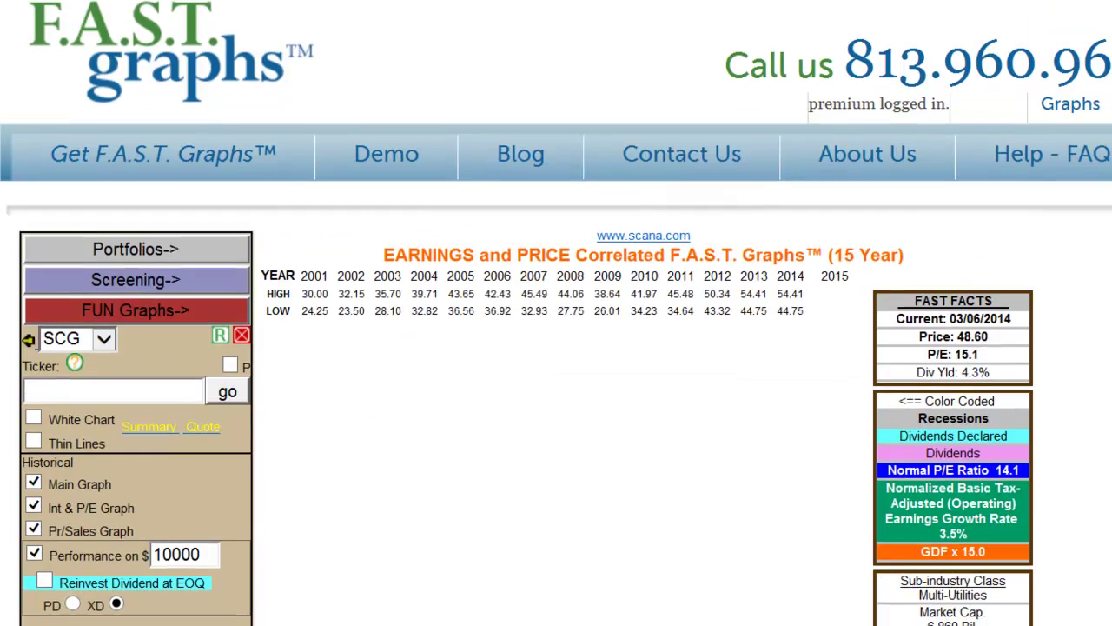
pyautogui.scroll(-1, 556, 348)
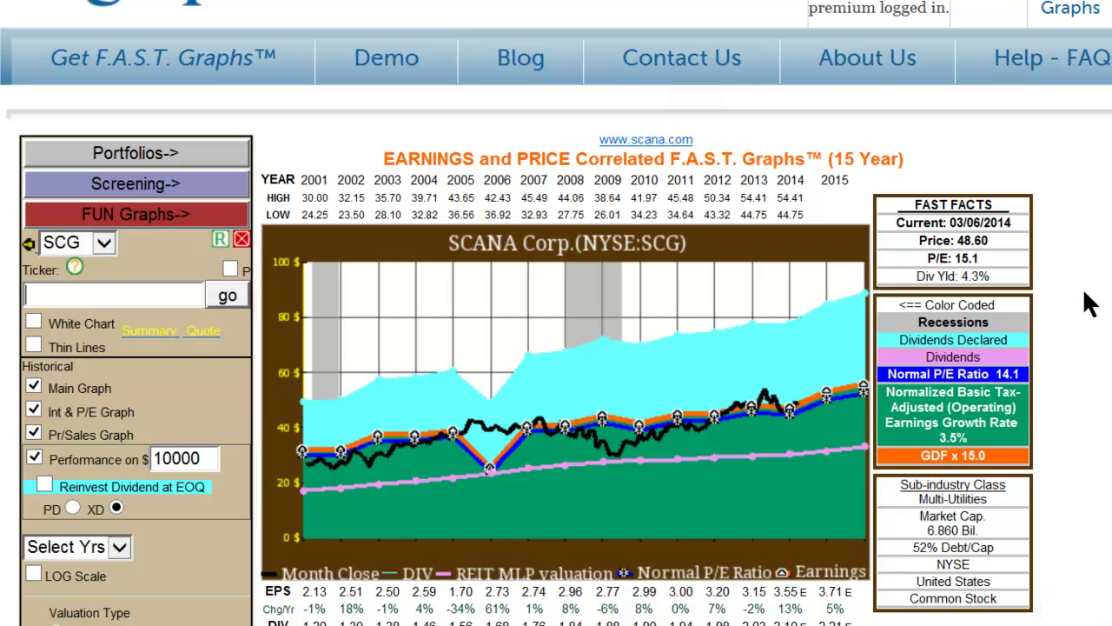
# Examine the fiscal year P/E ratio points on SCANA's P/E and interest rate graph
pyautogui.scroll(-2, 1078, 9)
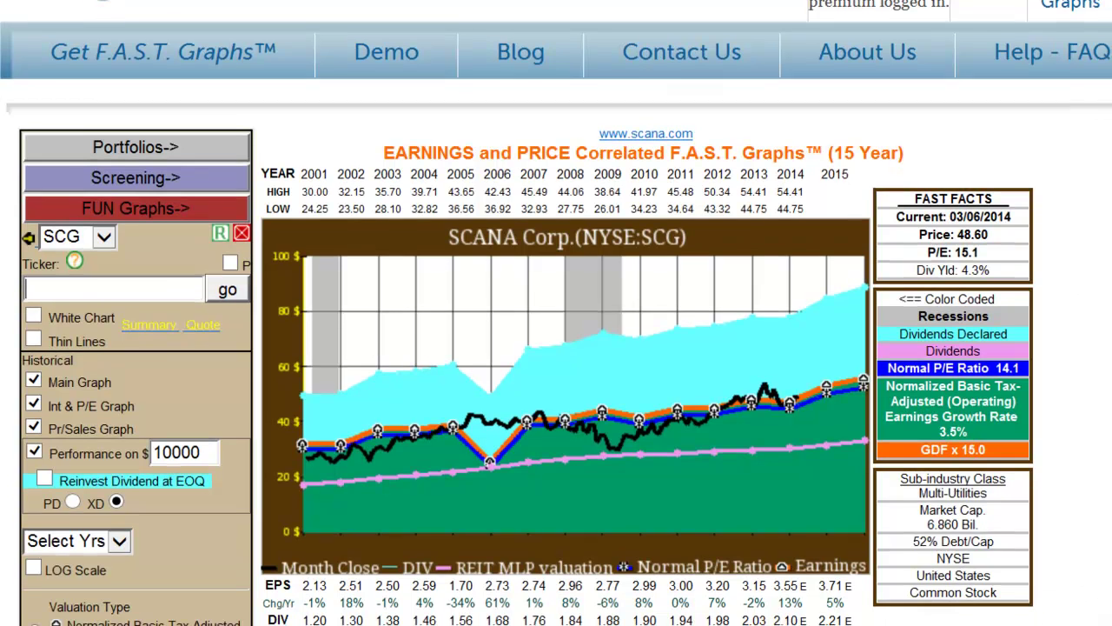
pyautogui.scroll(-5, 557, 313)
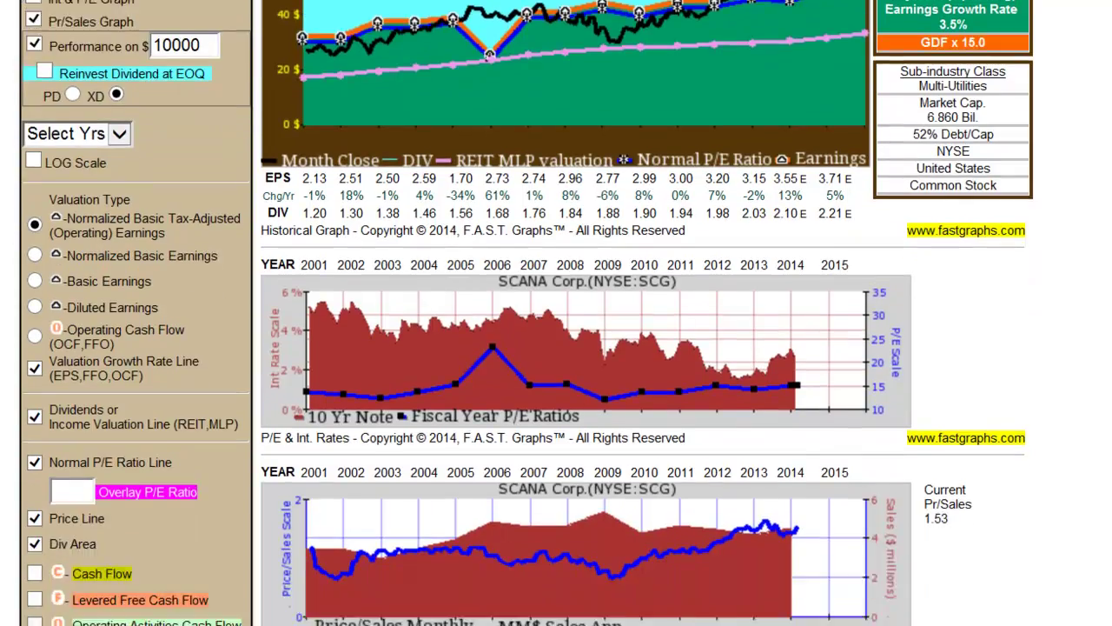
pyautogui.scroll(-3, 556, 313)
pyautogui.scroll(1, 556, 313)
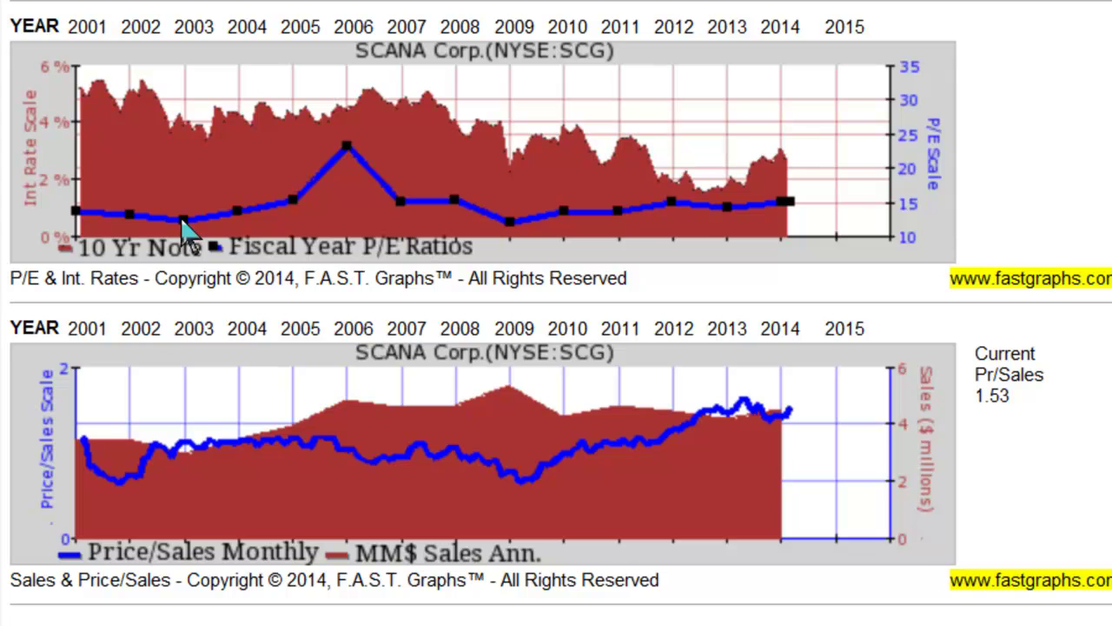
pyautogui.moveTo(378, 218)
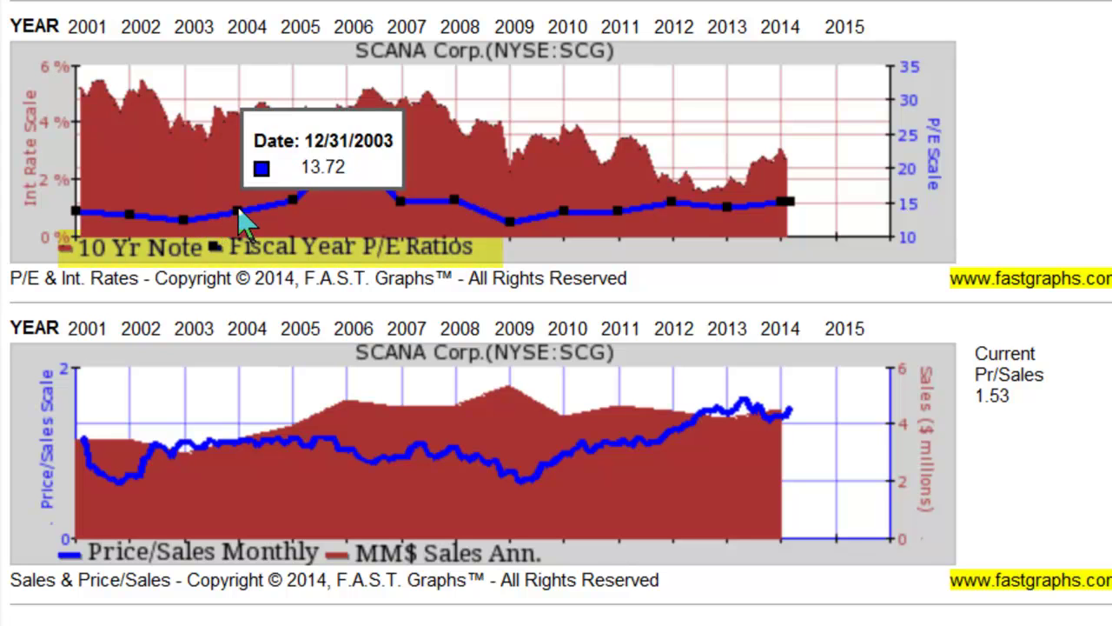
# Examine SCANA's P/E ratio points, its price-to-sales graph and the 15-year performance results below
pyautogui.moveTo(349, 149)
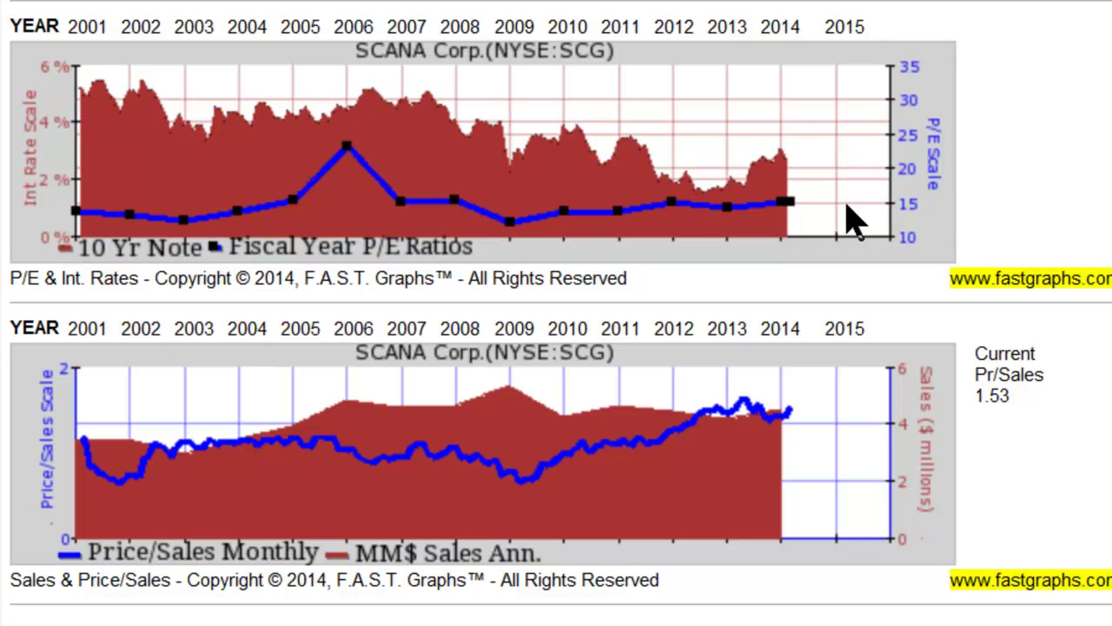
pyautogui.moveTo(778, 410)
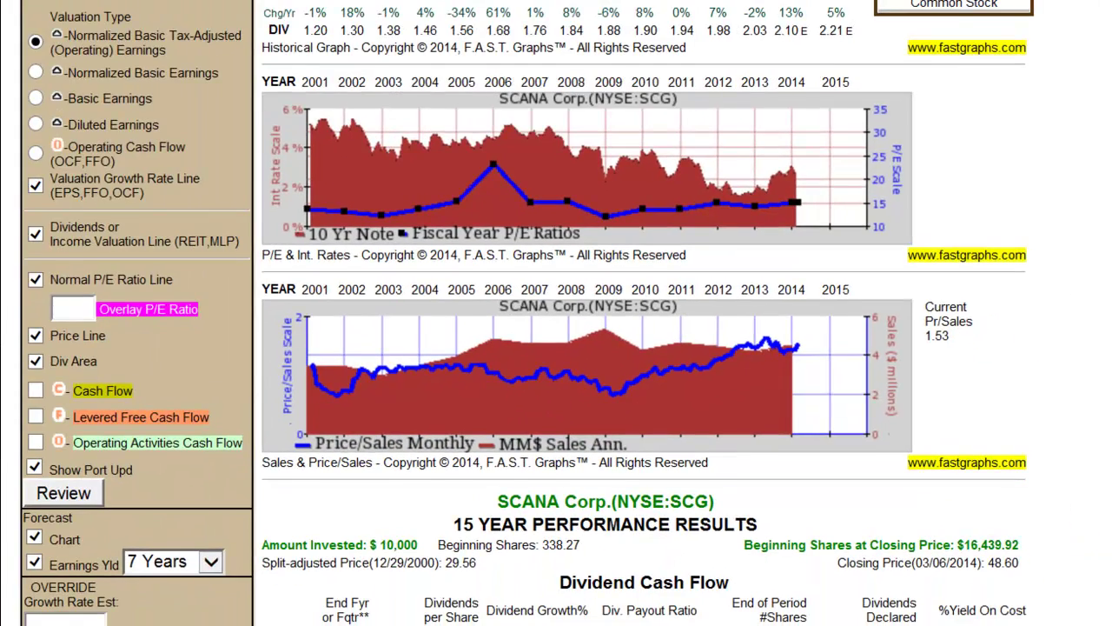
pyautogui.scroll(-5, 556, 313)
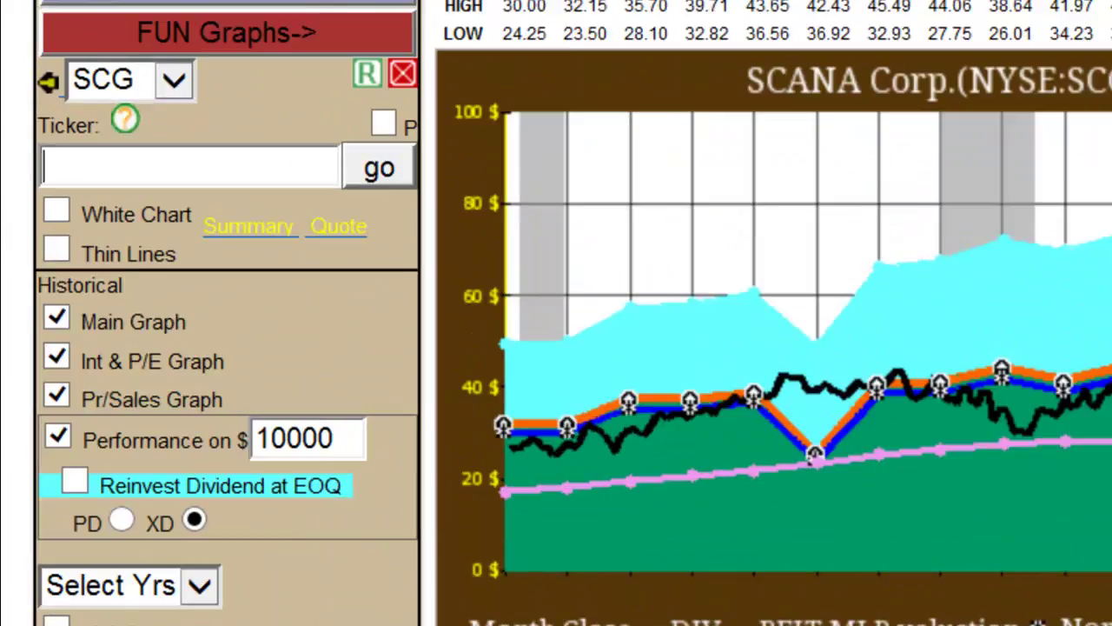
# Graph the ticker jnj and bring the Johnson & Johnson earnings and price chart into view
pyautogui.write('jnj')
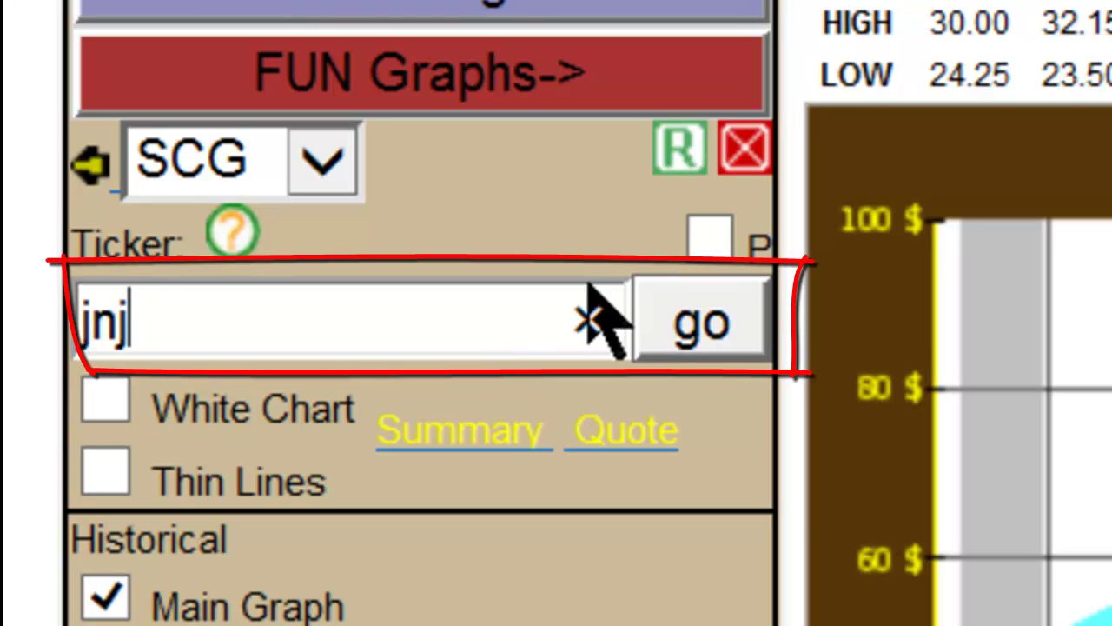
pyautogui.click(698, 330)
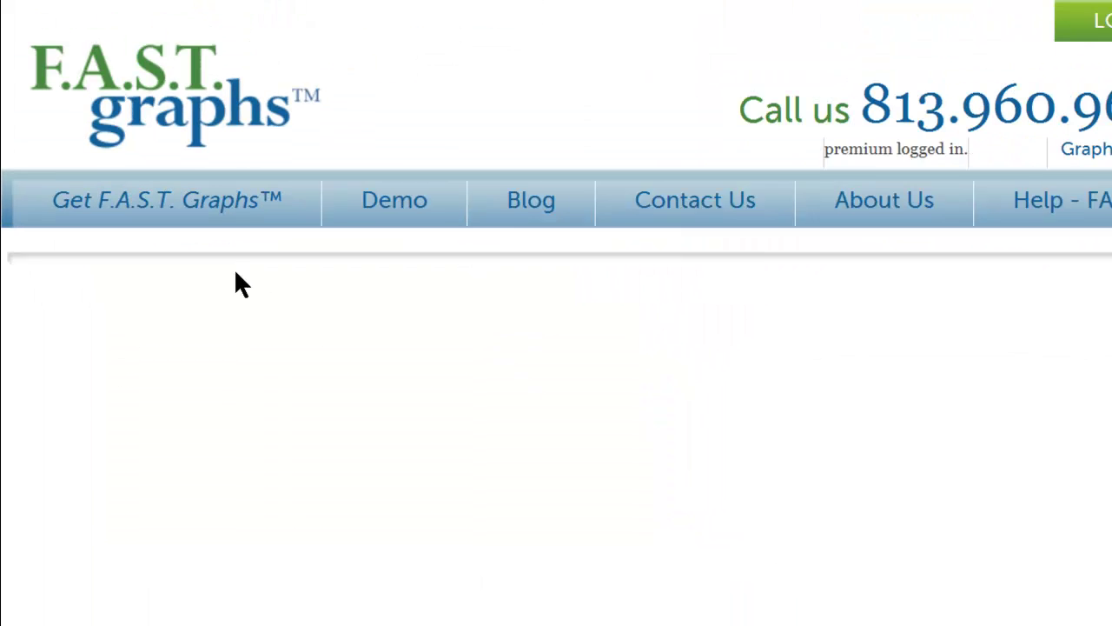
pyautogui.scroll(-6, 119, 218)
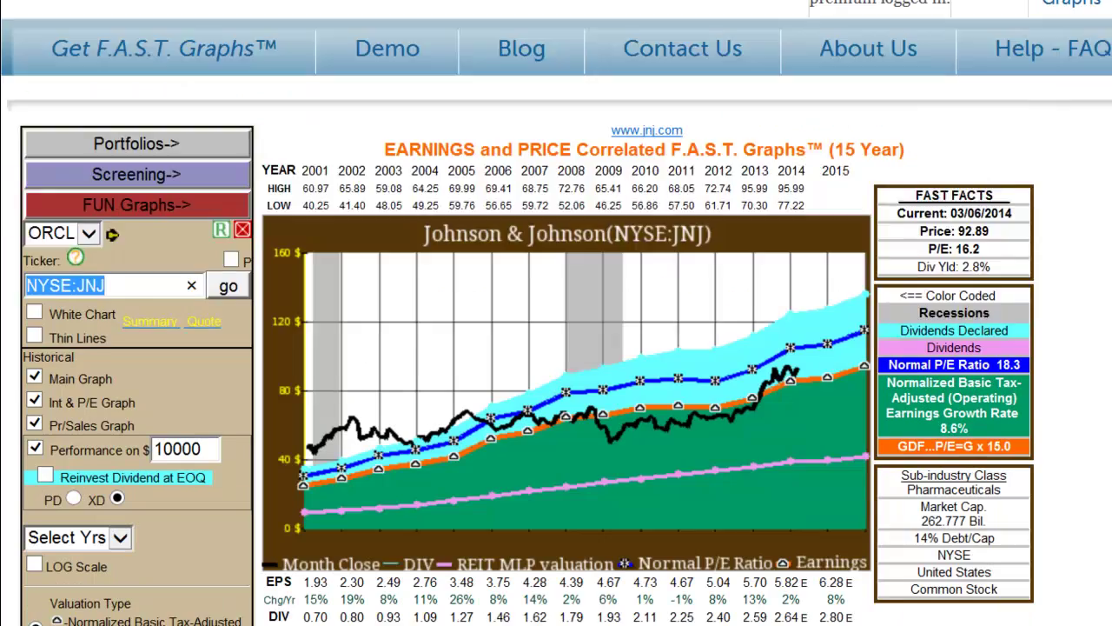
# Set the historical time frame to 7 Years and redraw the Johnson & Johnson graphs
pyautogui.click(120, 201)
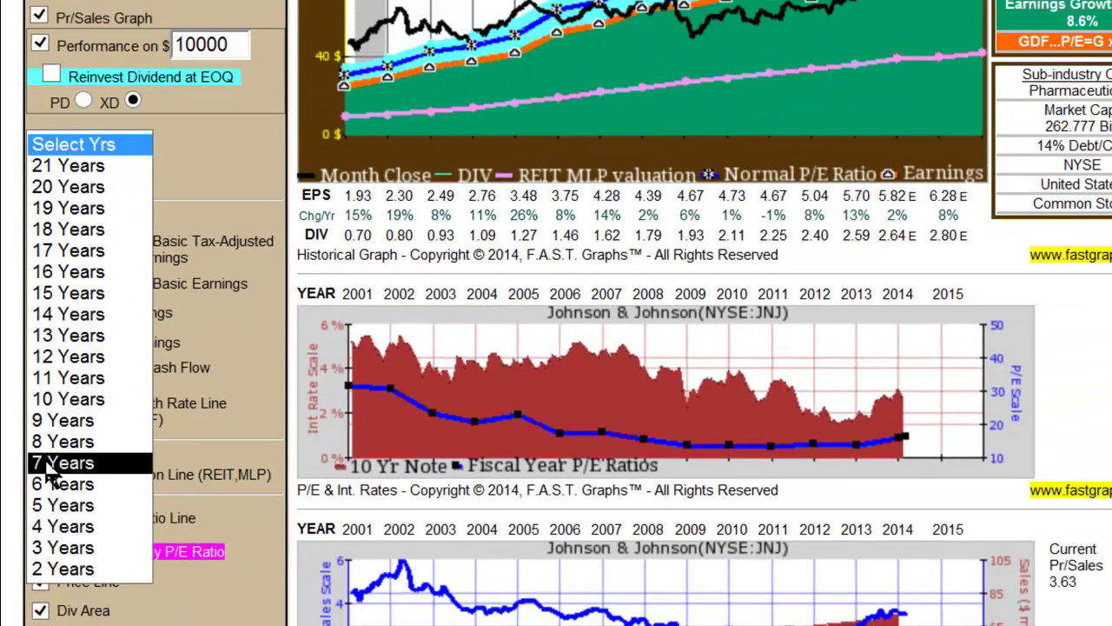
pyautogui.click(78, 426)
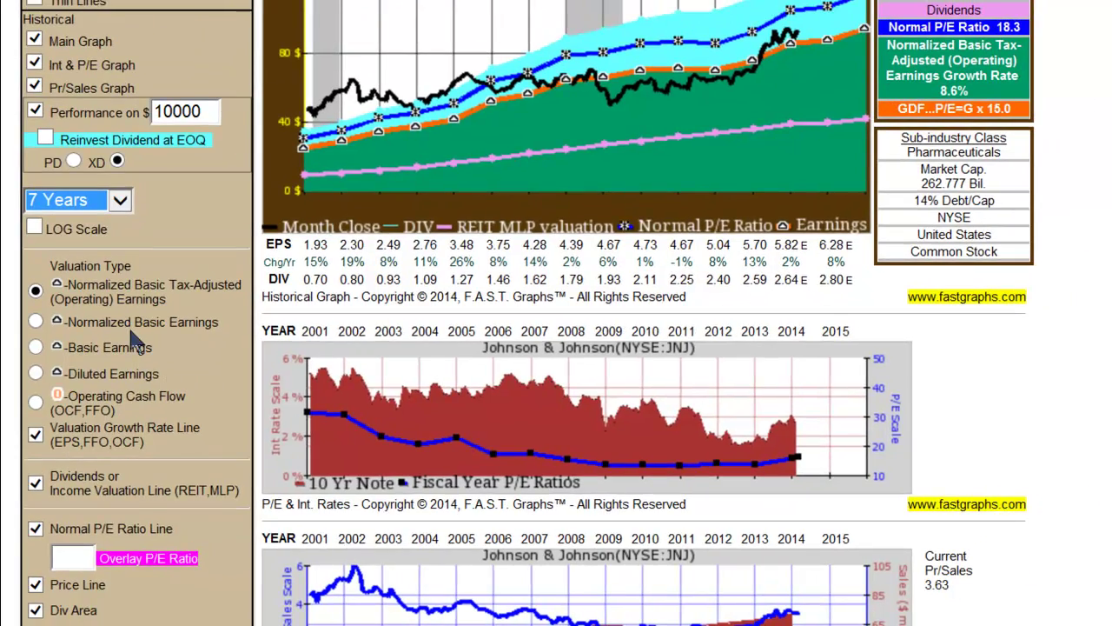
pyautogui.scroll(4, 139, 341)
pyautogui.click(226, 304)
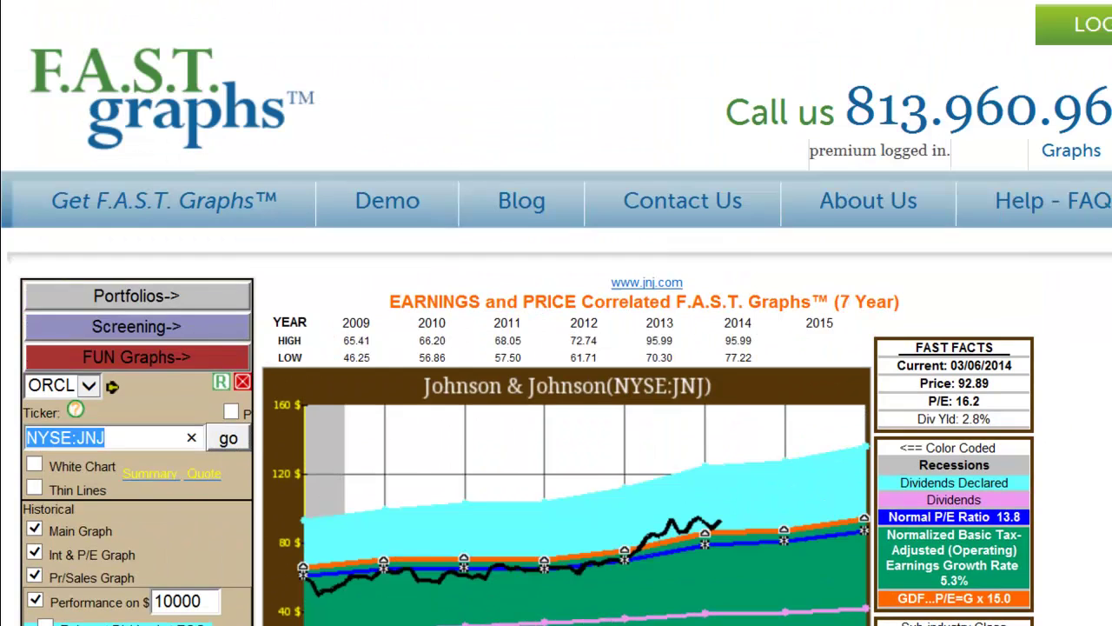
pyautogui.scroll(-8, 556, 348)
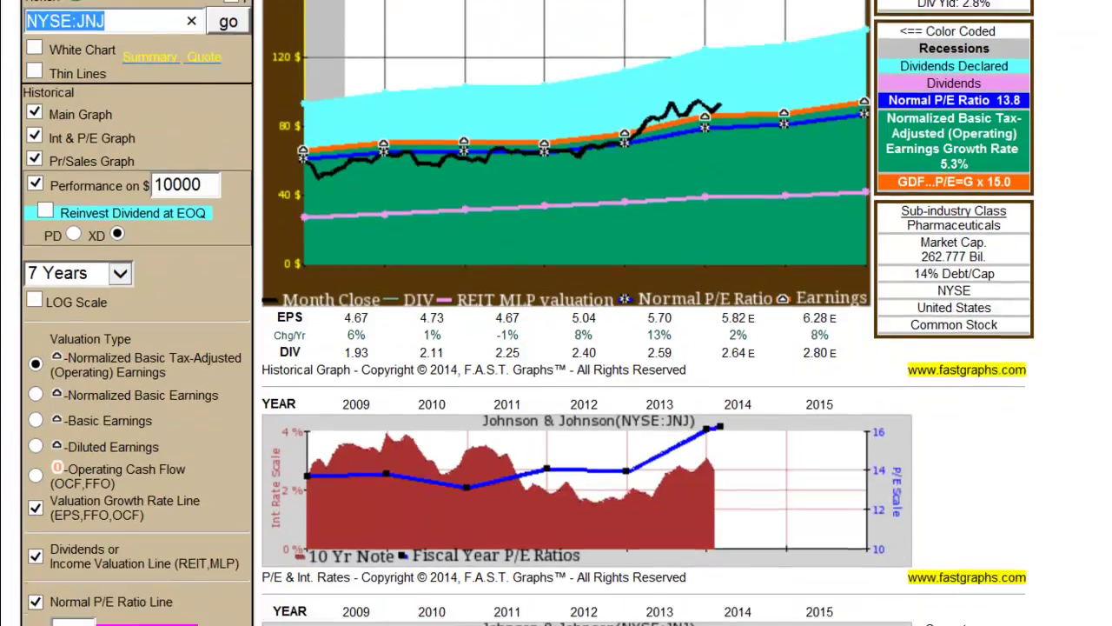
# Hide the Int & P/E and Pr/Sales graphs, keeping Johnson & Johnson's main graph and performance table
pyautogui.scroll(-5, 557, 348)
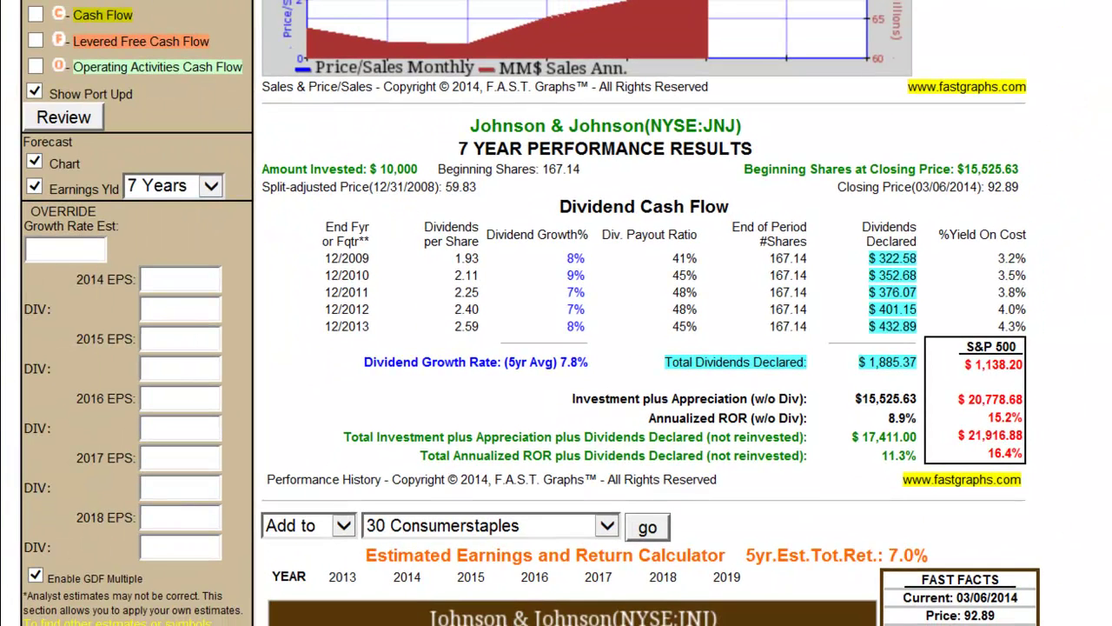
pyautogui.scroll(15, 557, 348)
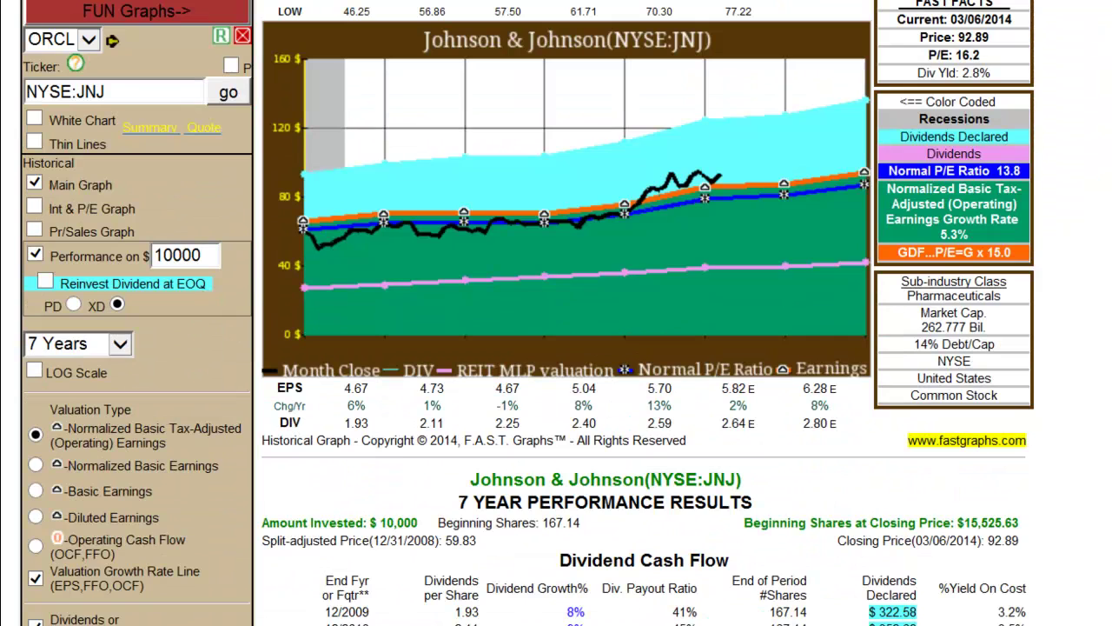
pyautogui.scroll(-5, 556, 347)
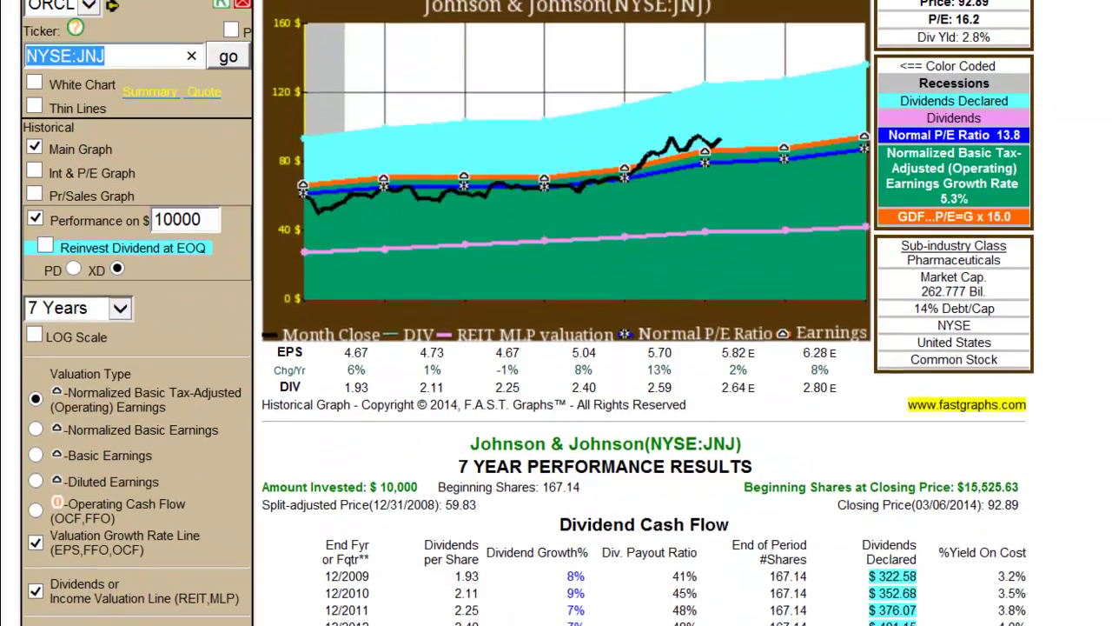
pyautogui.scroll(1, 556, 348)
pyautogui.scroll(-3, 725, 472)
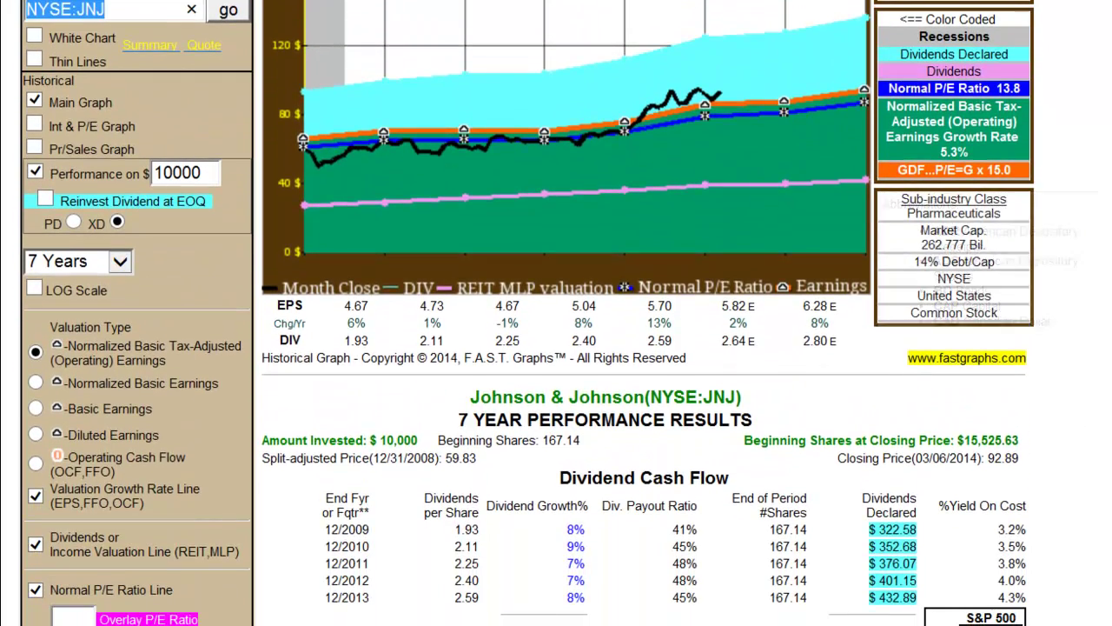
# Chart Apple Inc. (NasdaqGS:AAPL) over 7 years on a logarithmic scale
pyautogui.scroll(5, 557, 347)
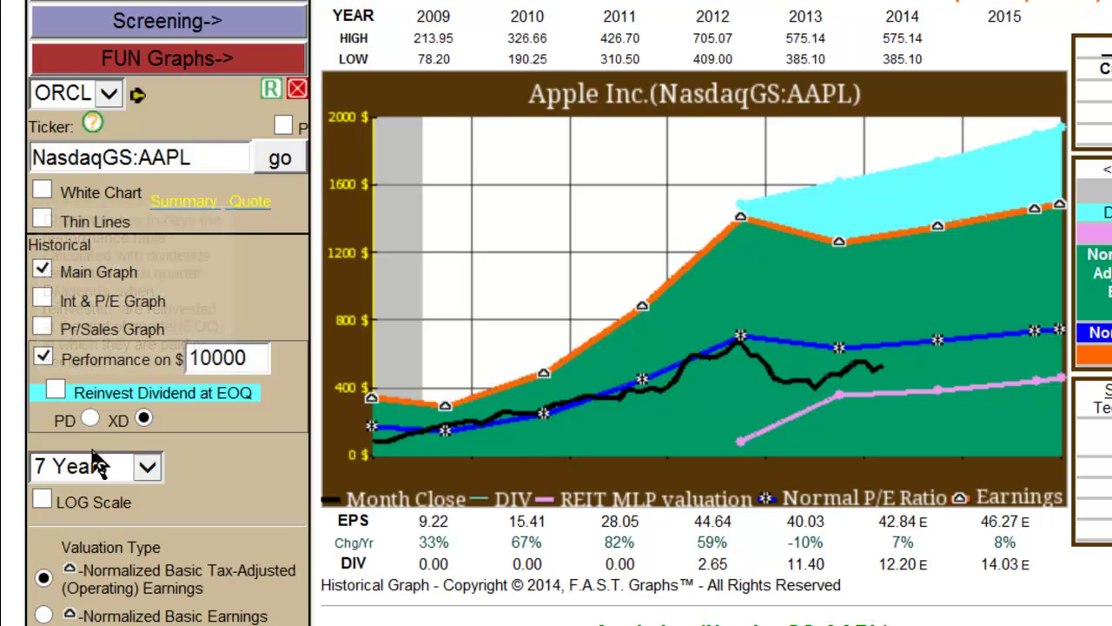
pyautogui.click(42, 502)
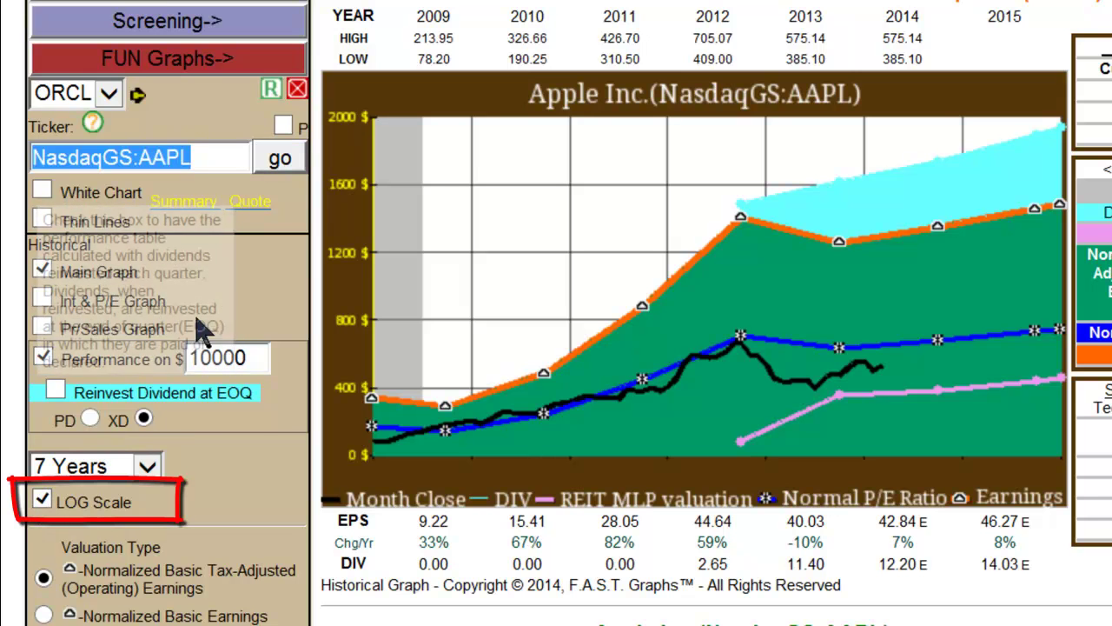
pyautogui.scroll(2, 161, 369)
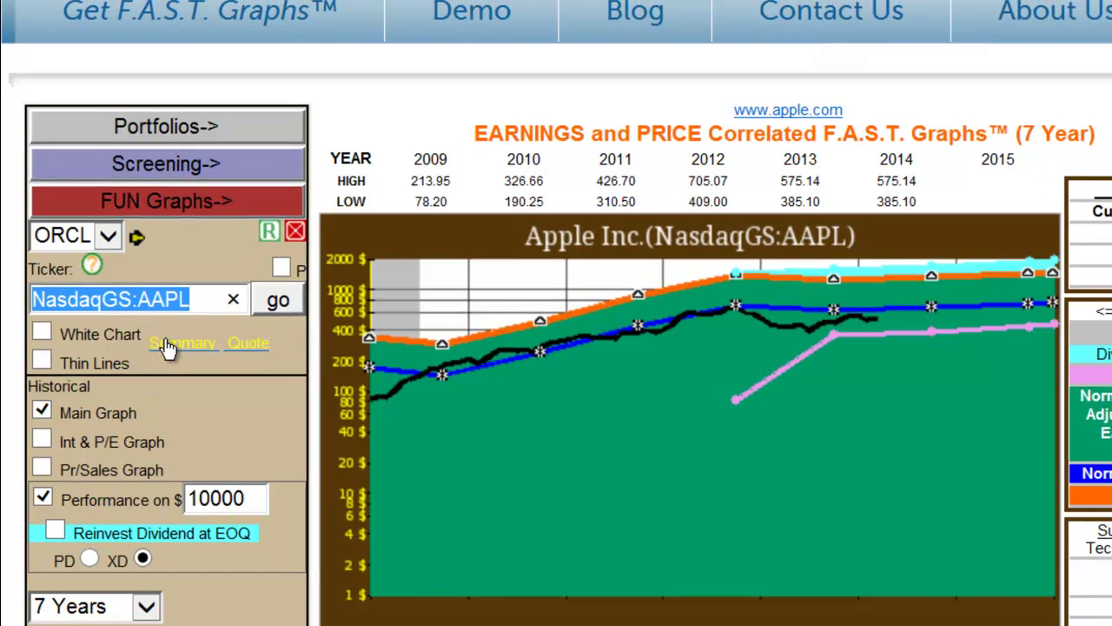
# Open Apple's company summary and the page of other estimates, and examine its earnings growth rates and the Zacks data source note
pyautogui.click(168, 345)
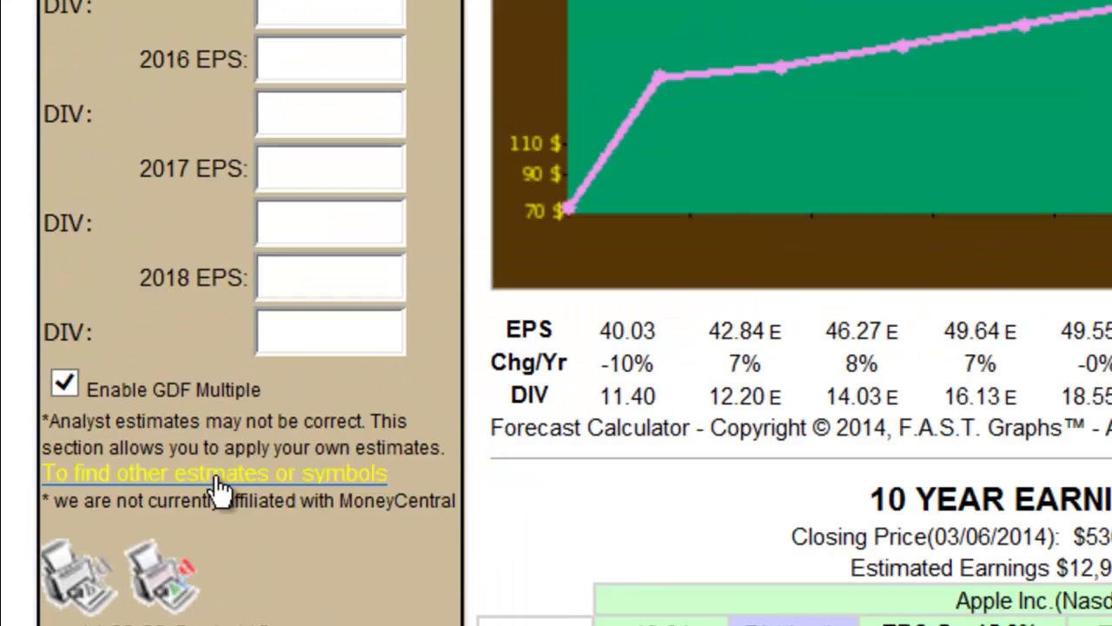
pyautogui.click(426, 334)
pyautogui.scroll(-5, 376, 472)
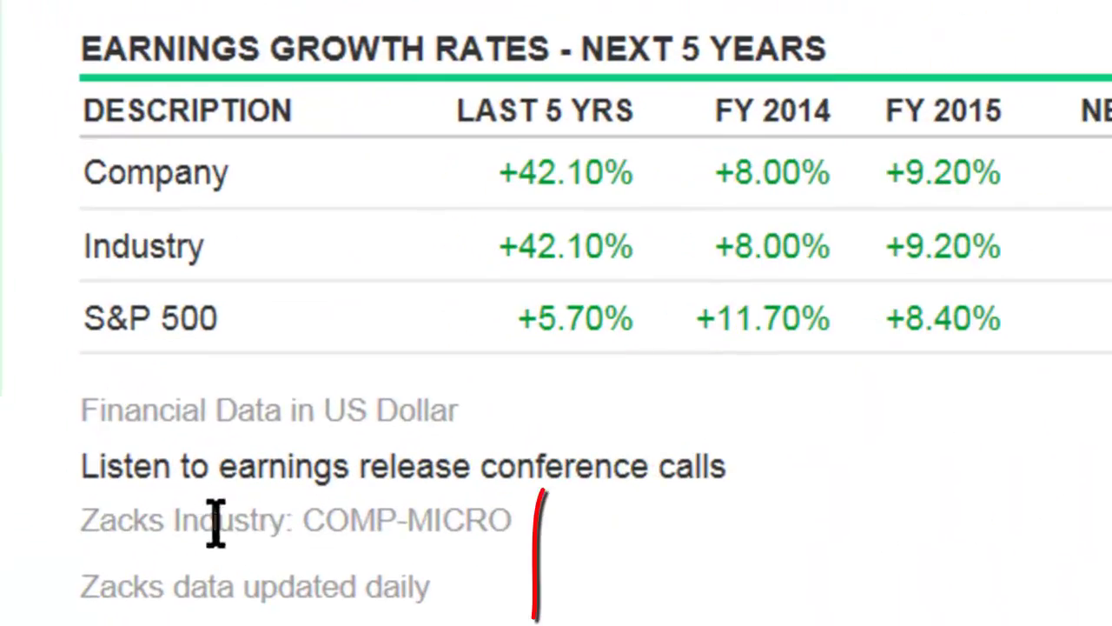
pyautogui.moveTo(285, 522)
pyautogui.mouseDown()
pyautogui.moveTo(50, 516)
pyautogui.moveTo(22, 525)
pyautogui.mouseUp()
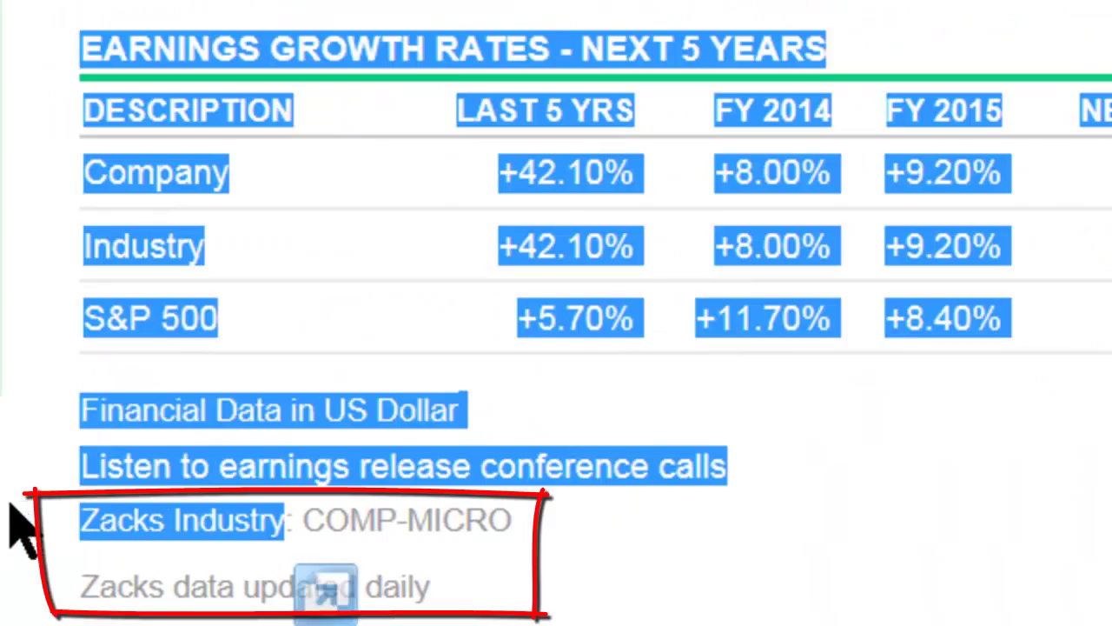
pyautogui.click(602, 589)
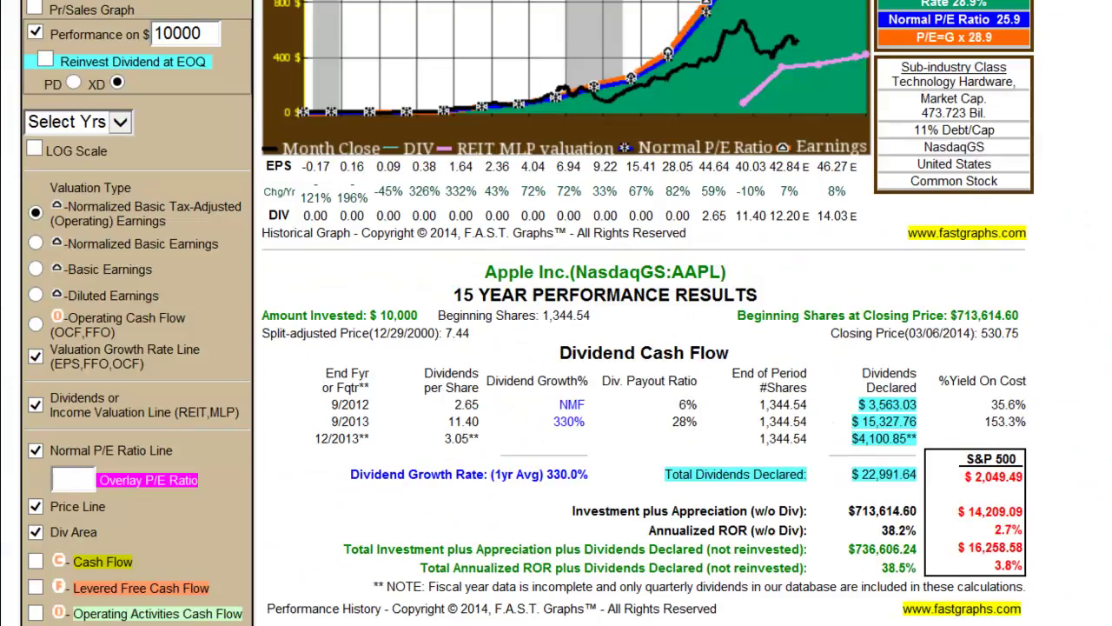
# Switch Apple's 15-year chart to the Review mode and bring the reloaded graph and performance results into view
pyautogui.scroll(-3, 528, 313)
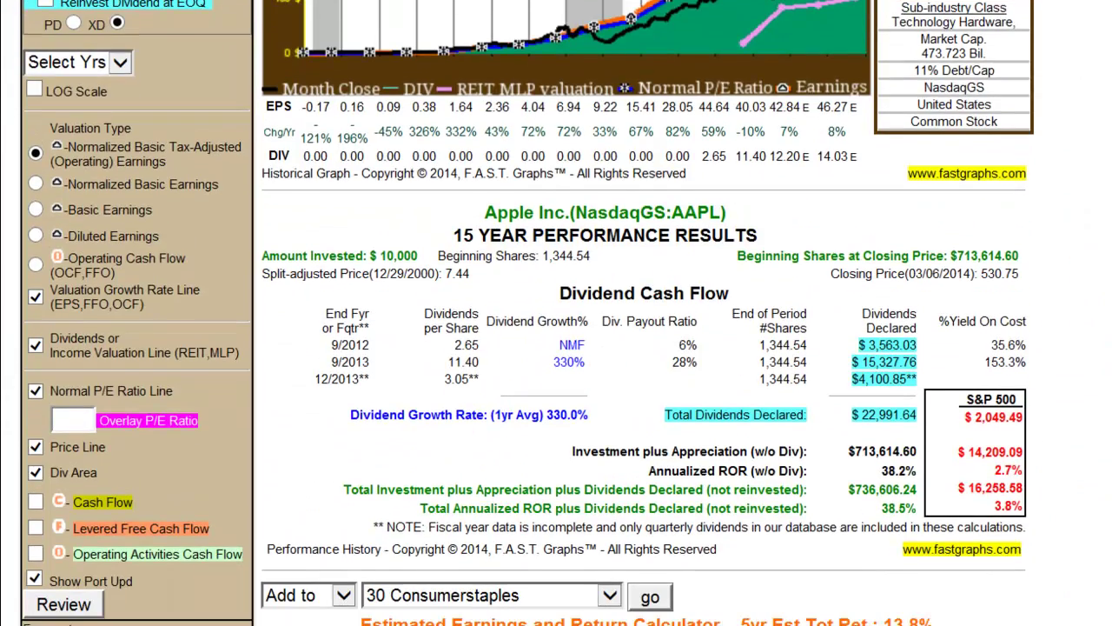
pyautogui.scroll(-3, 528, 313)
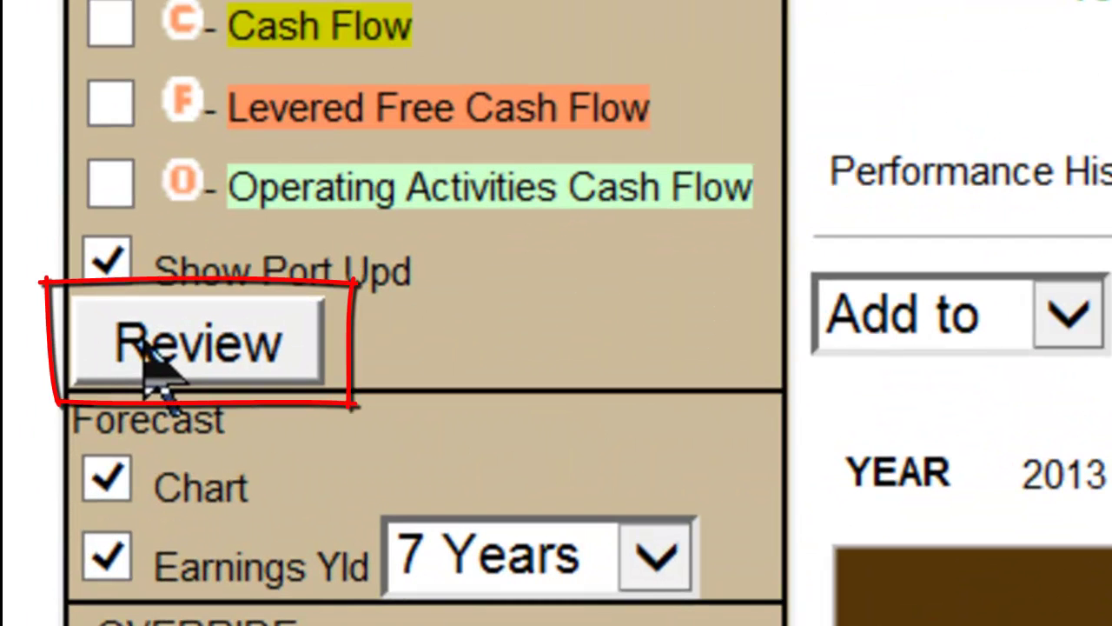
pyautogui.click(152, 365)
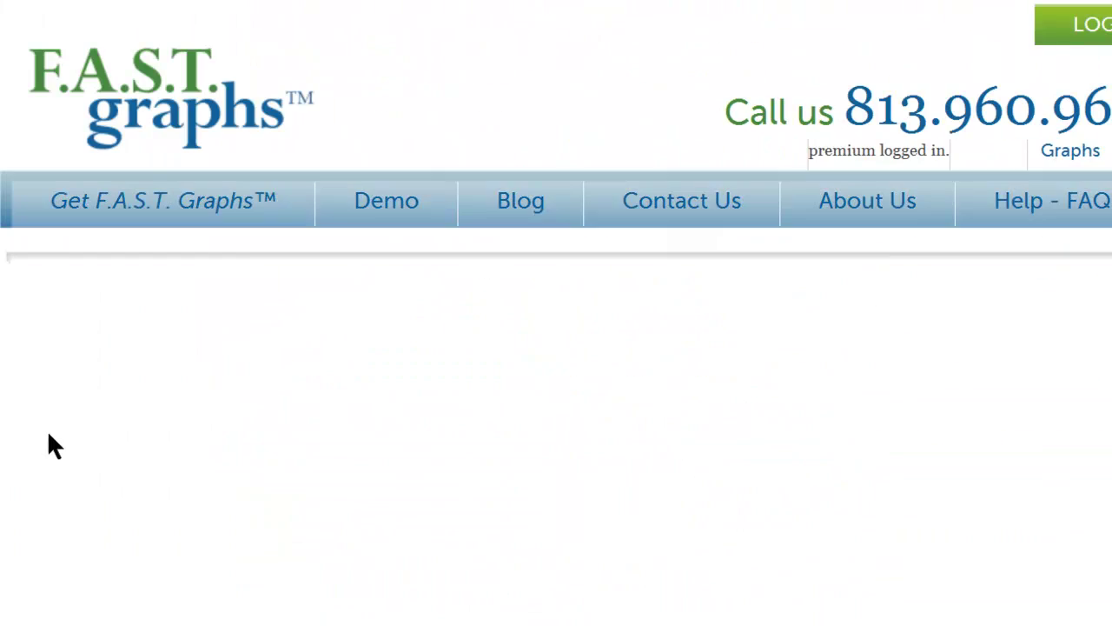
pyautogui.scroll(-2, 203, 460)
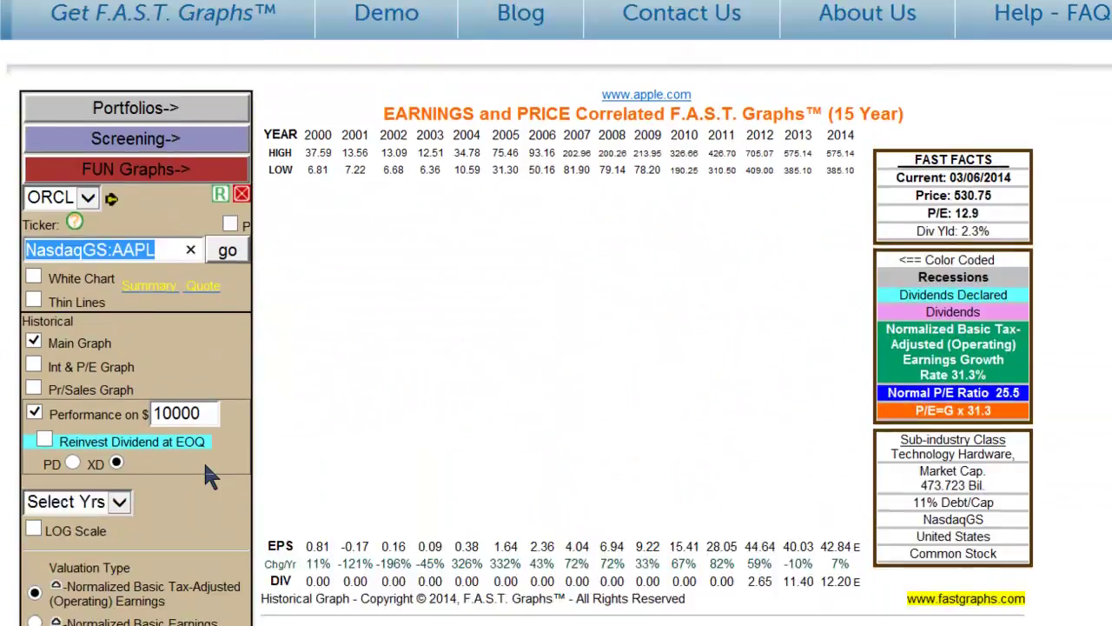
pyautogui.scroll(-3, 203, 460)
pyautogui.scroll(-1, 132, 221)
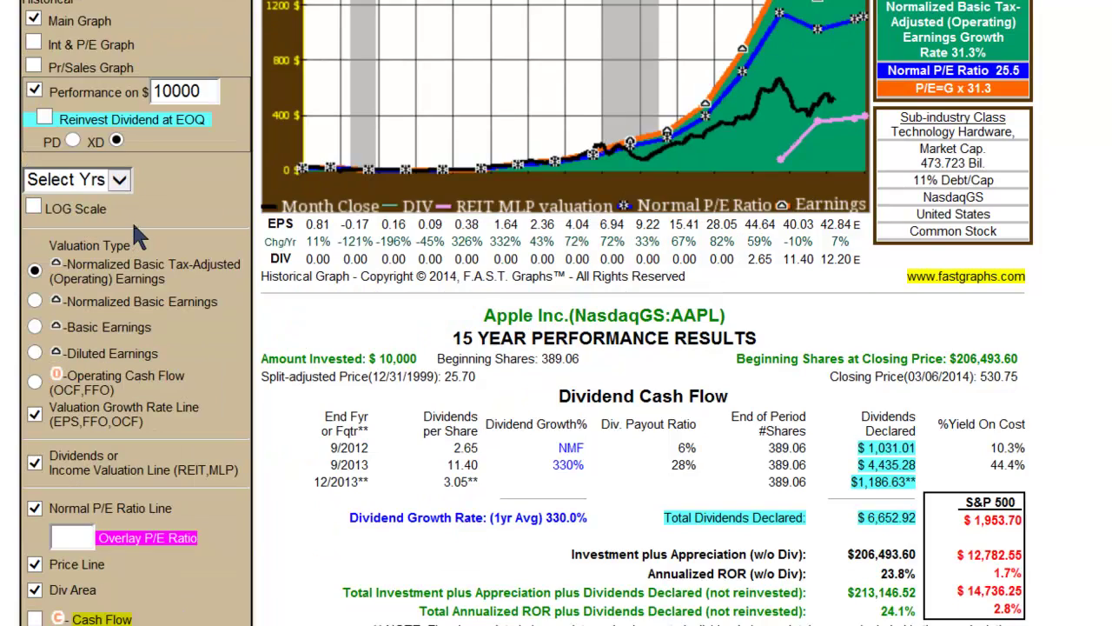
# Limit the review period to start year 1999 and end year 2003
pyautogui.scroll(-5, 133, 197)
pyautogui.click(120, 250)
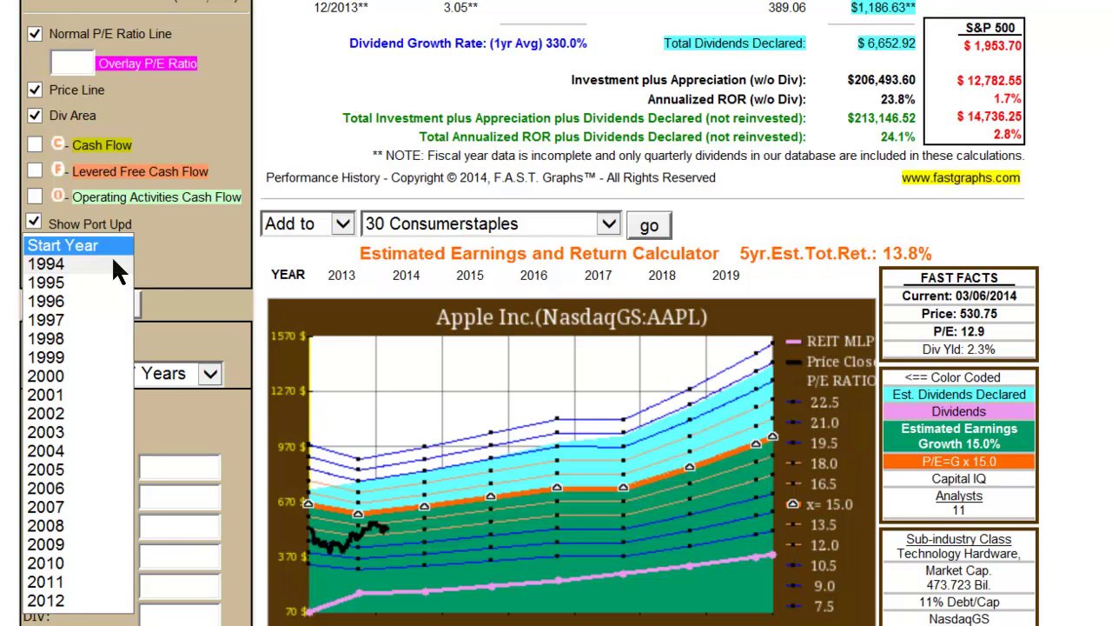
pyautogui.click(88, 247)
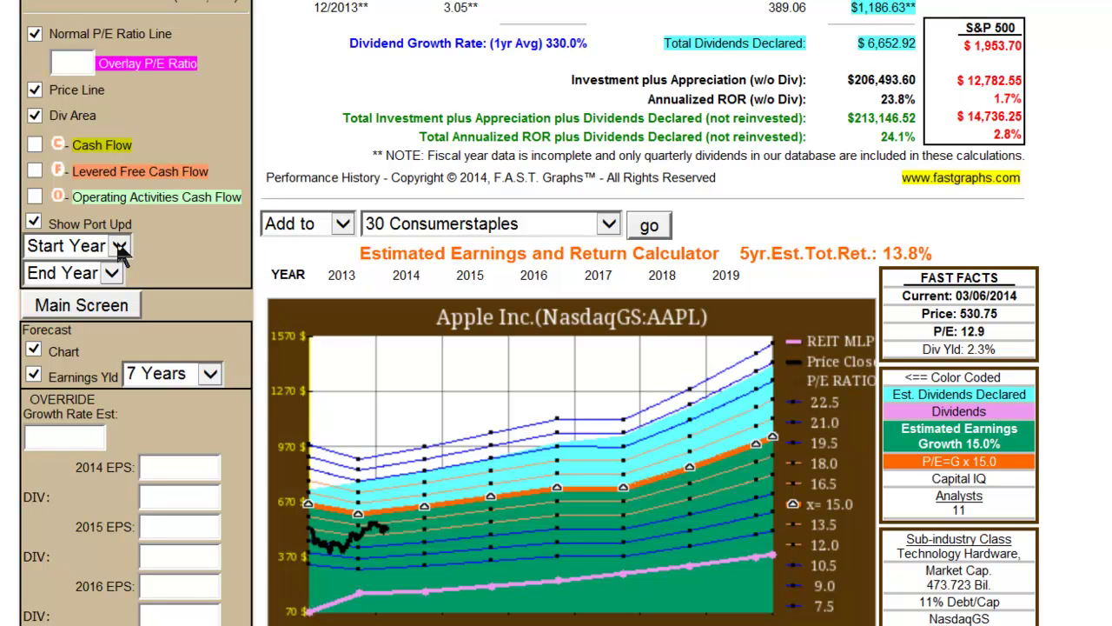
pyautogui.click(121, 250)
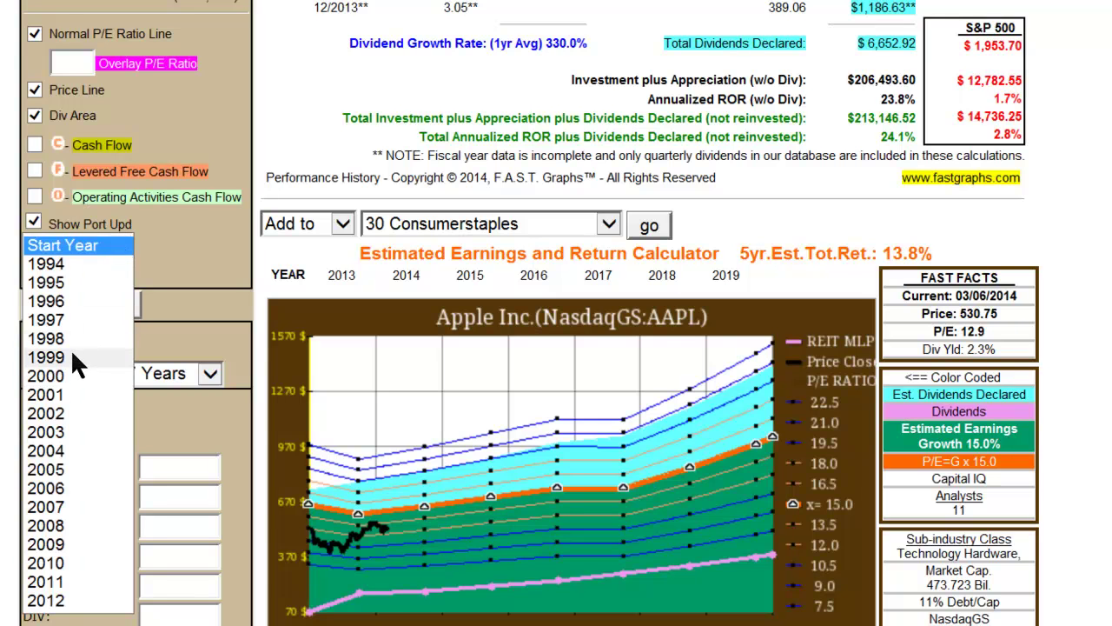
pyautogui.click(67, 354)
pyautogui.click(110, 274)
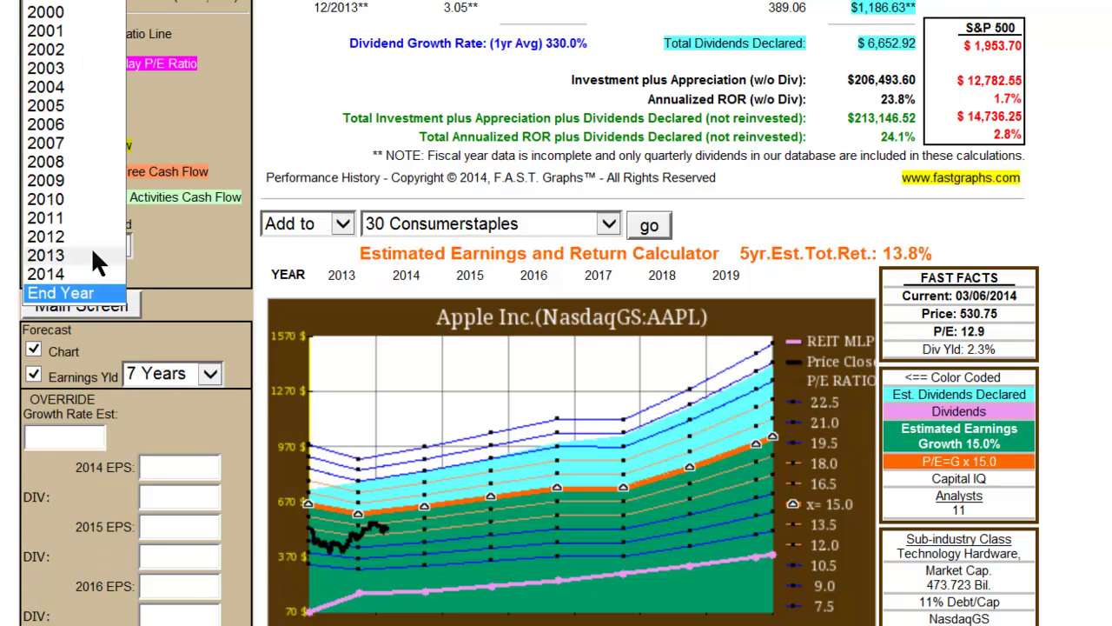
pyautogui.click(57, 67)
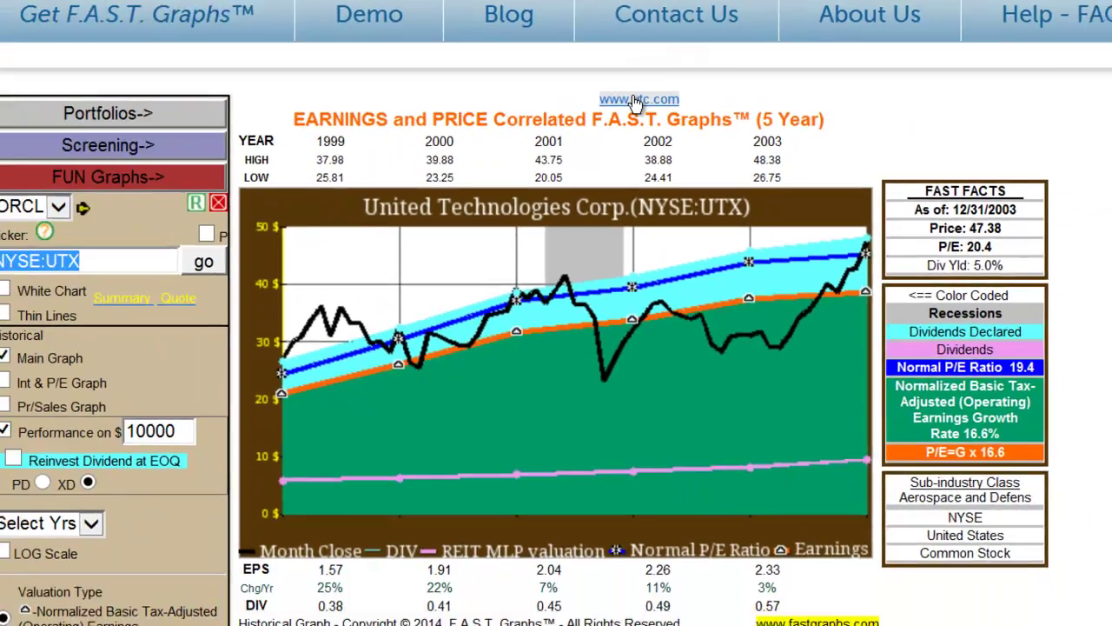
# Open United Technologies' corporate website from its chart page and view the home page
pyautogui.click(552, 145)
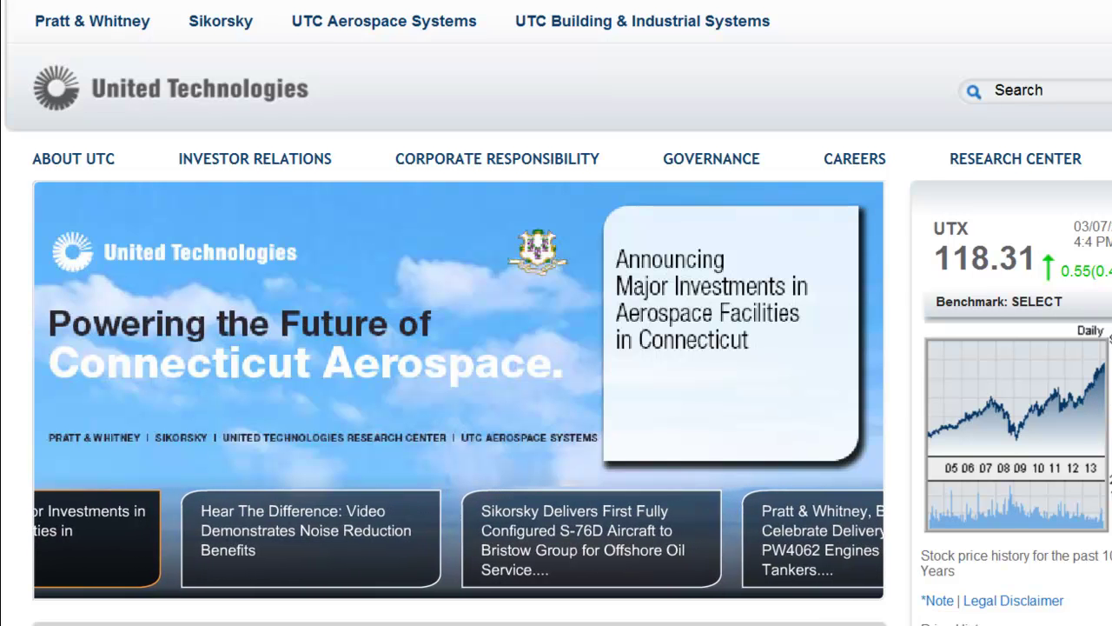
pyautogui.scroll(-1, 557, 347)
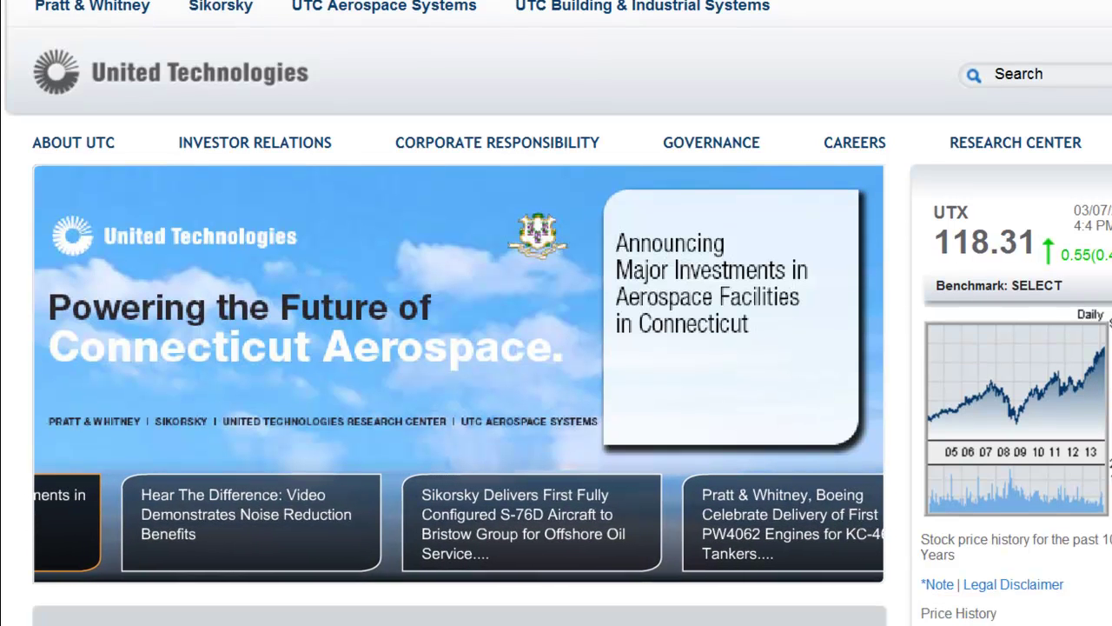